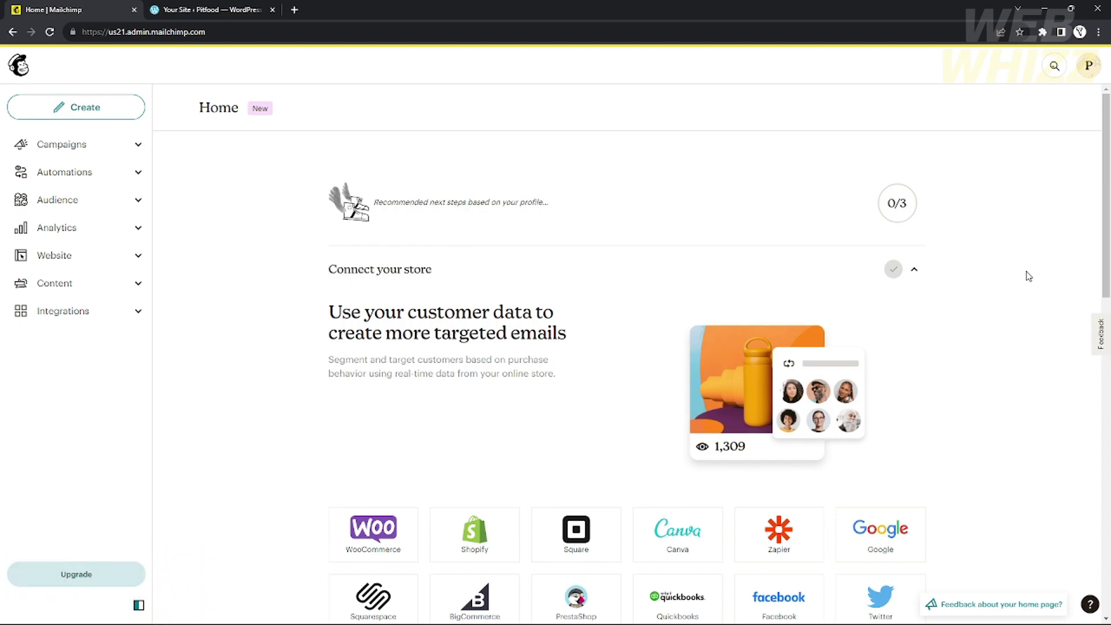
click(157, 9)
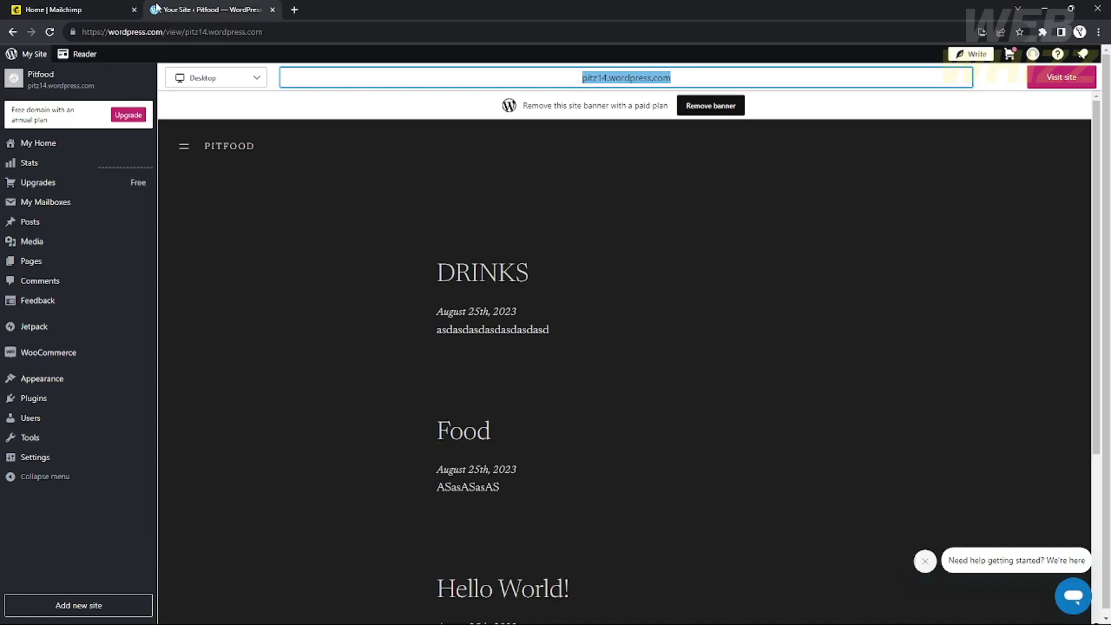
click(76, 9)
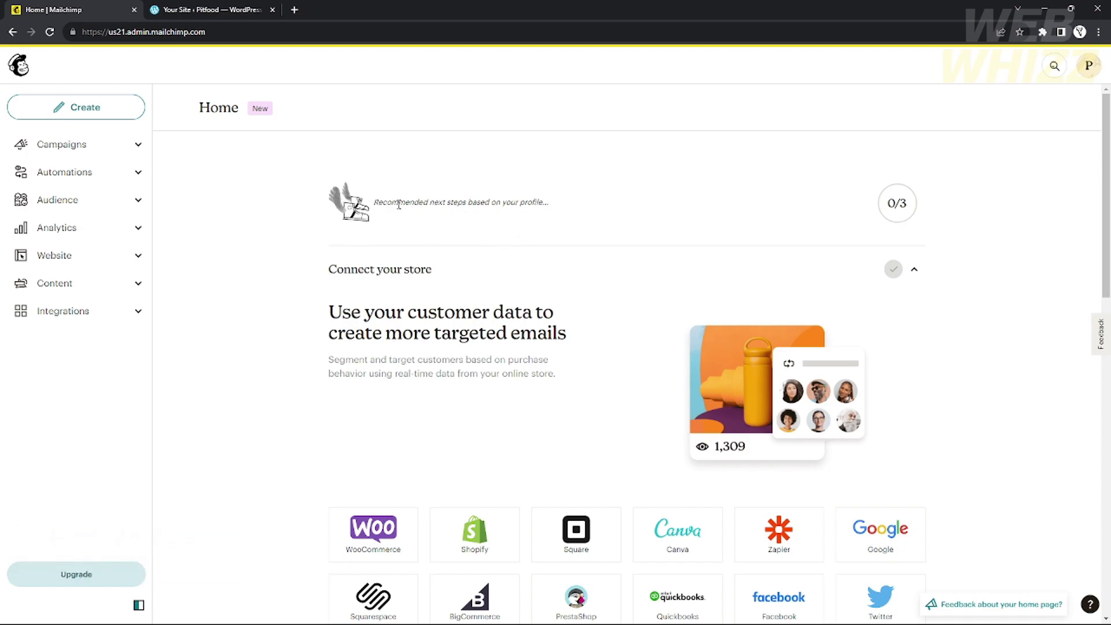
click(222, 8)
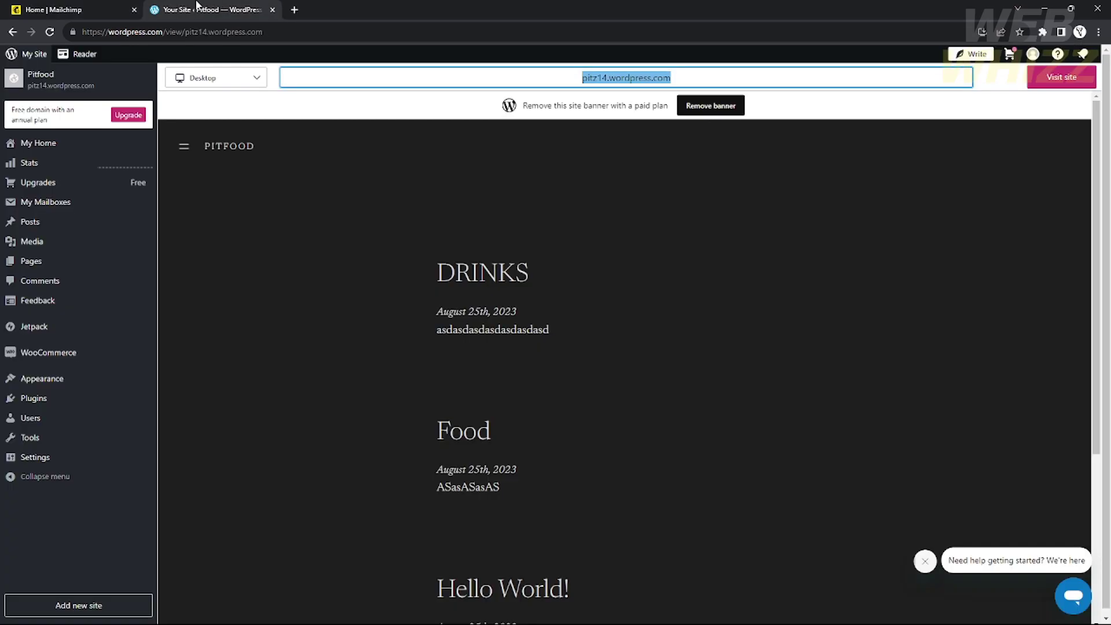
click(86, 10)
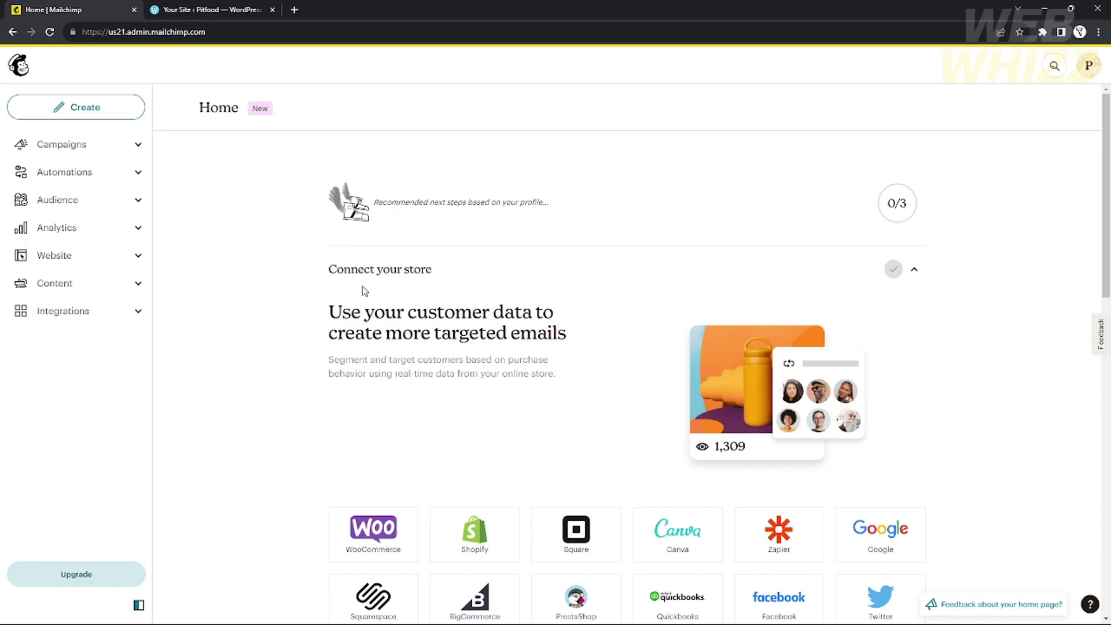
Step: Look through the store connection options and recommended next steps on the Mailchimp home page
scroll(370, 304, down, 2)
scroll(372, 307, up, 2)
scroll(480, 400, down, 4)
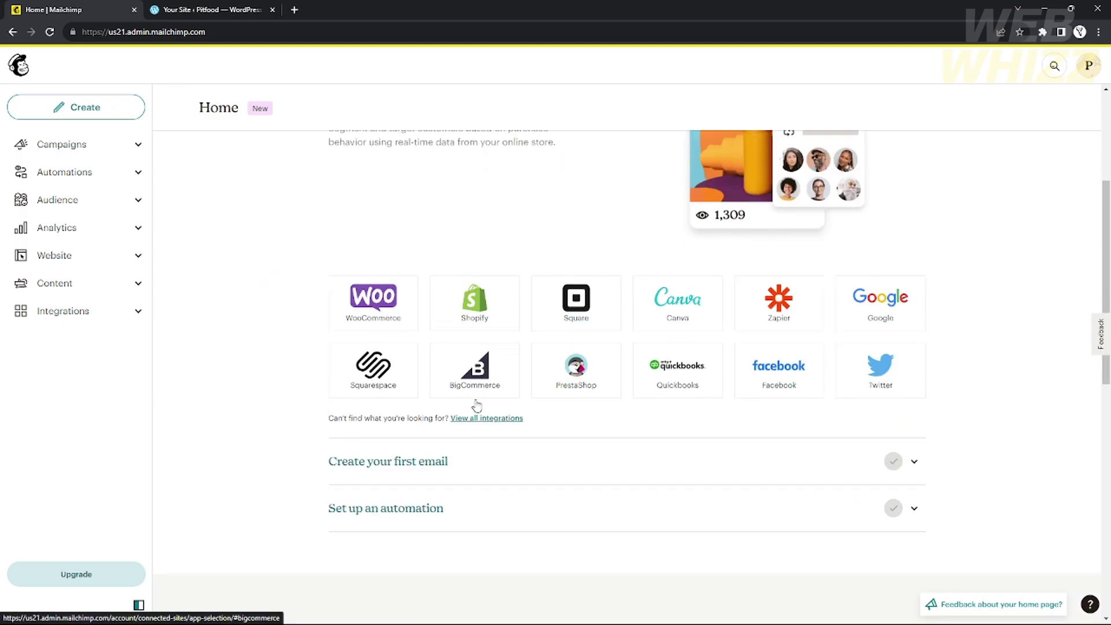
scroll(740, 442, up, 3)
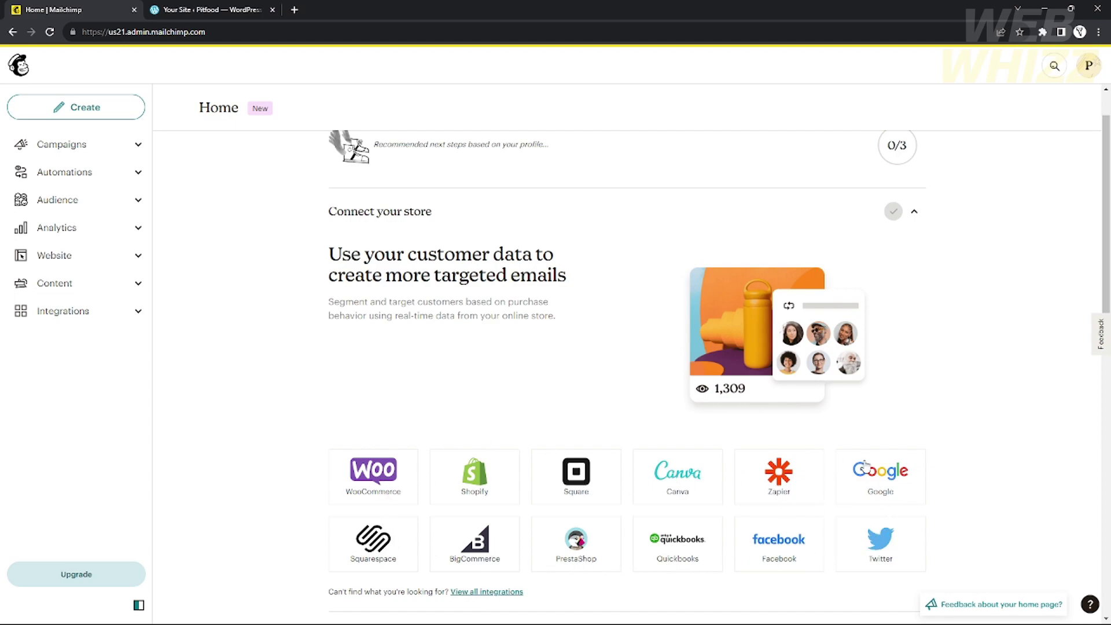
scroll(968, 549, down, 1)
scroll(972, 548, down, 2)
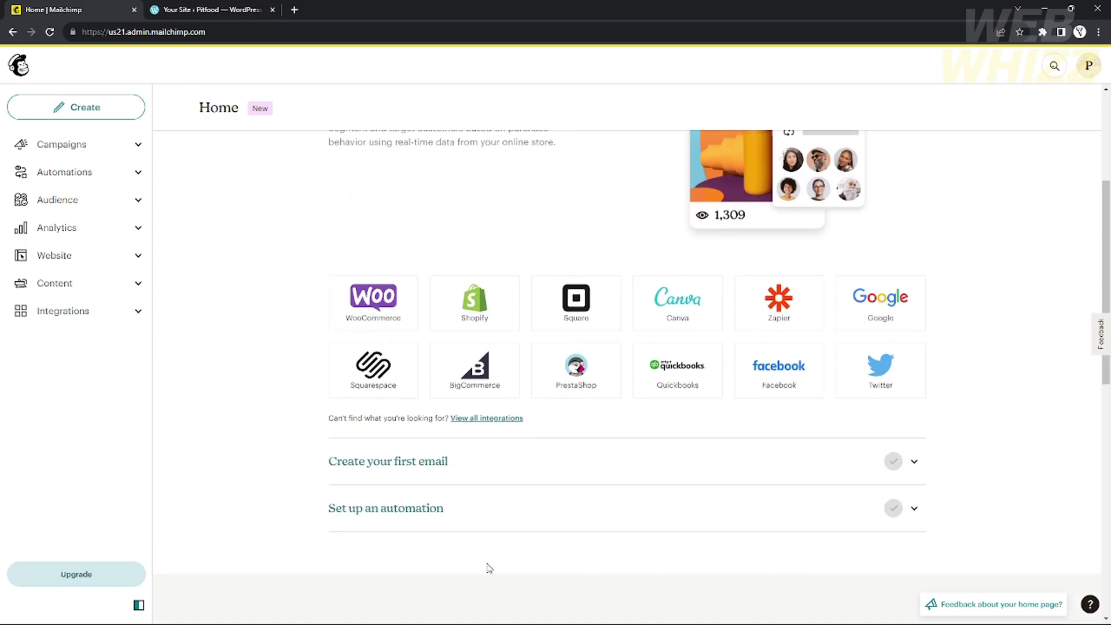
scroll(492, 549, up, 4)
scroll(501, 504, down, 3)
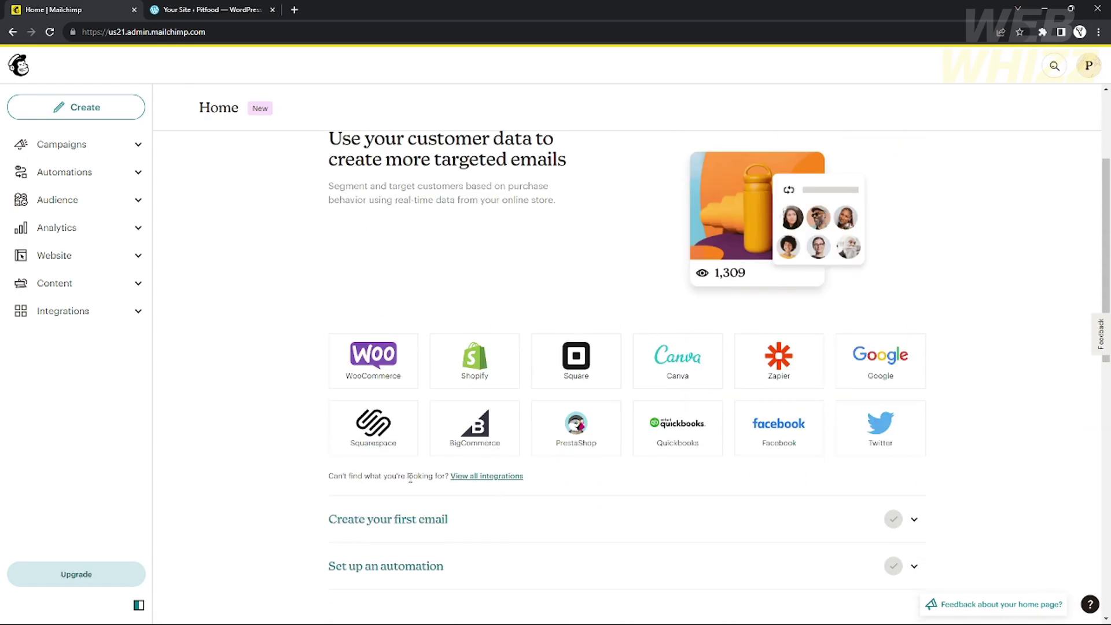
scroll(435, 526, up, 2)
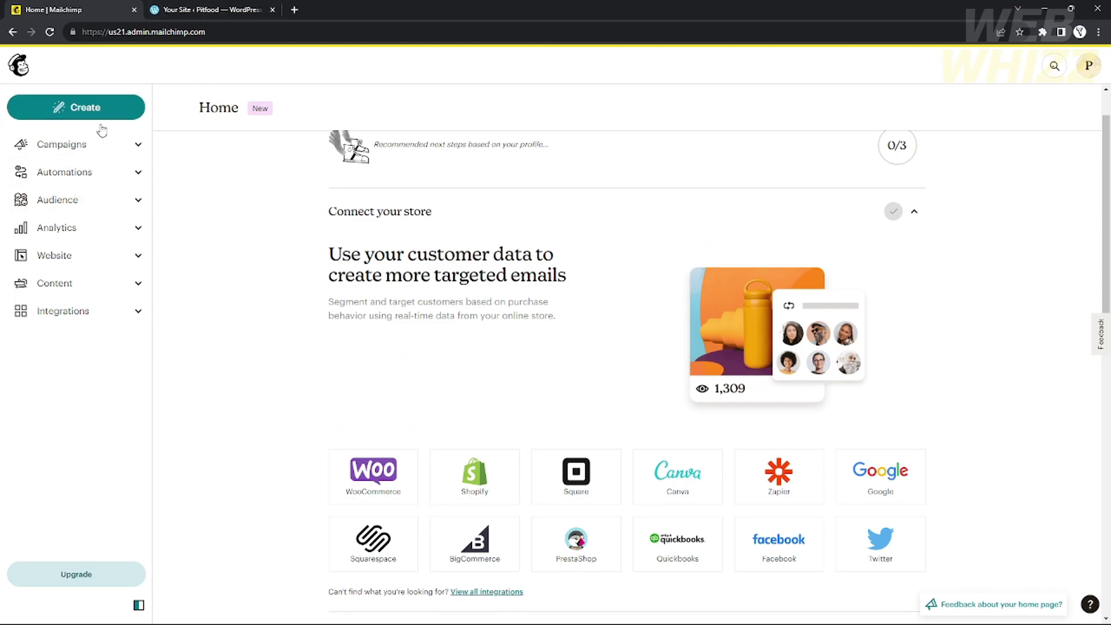
Step: Switch to WordPress.com and look through the posts in the Pitfood site preview and the site's management options
click(218, 12)
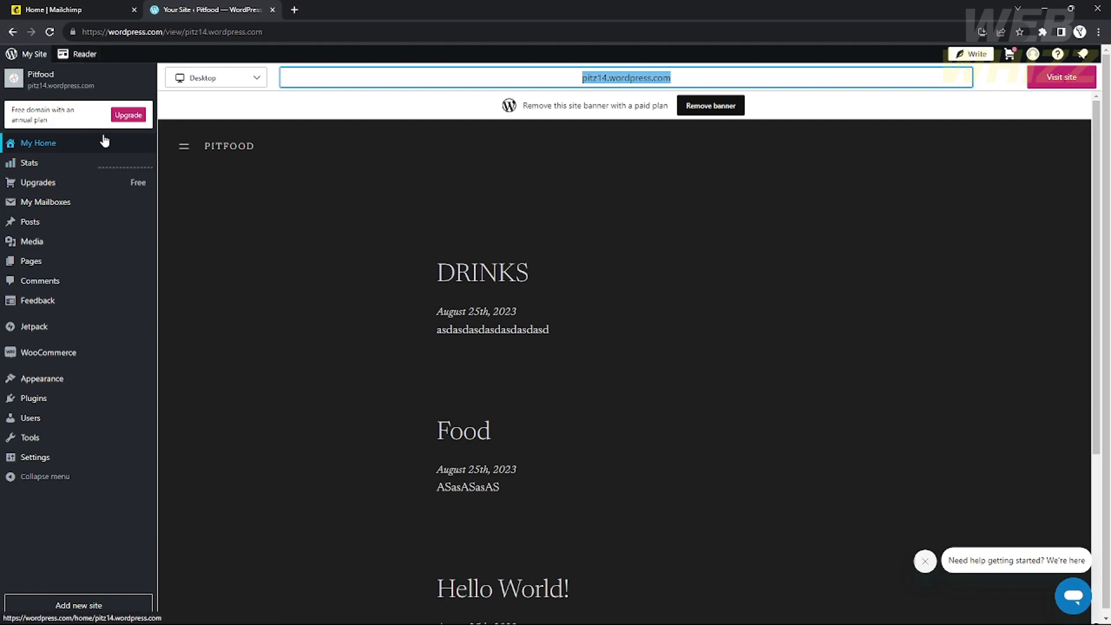
scroll(347, 307, down, 4)
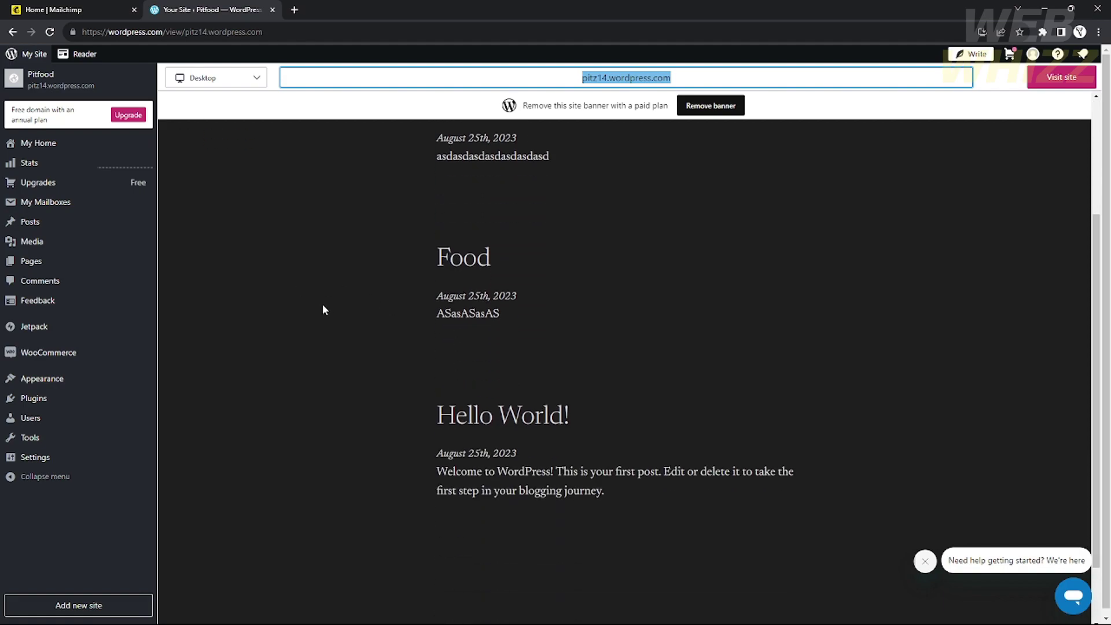
scroll(333, 315, up, 3)
scroll(333, 329, up, 1)
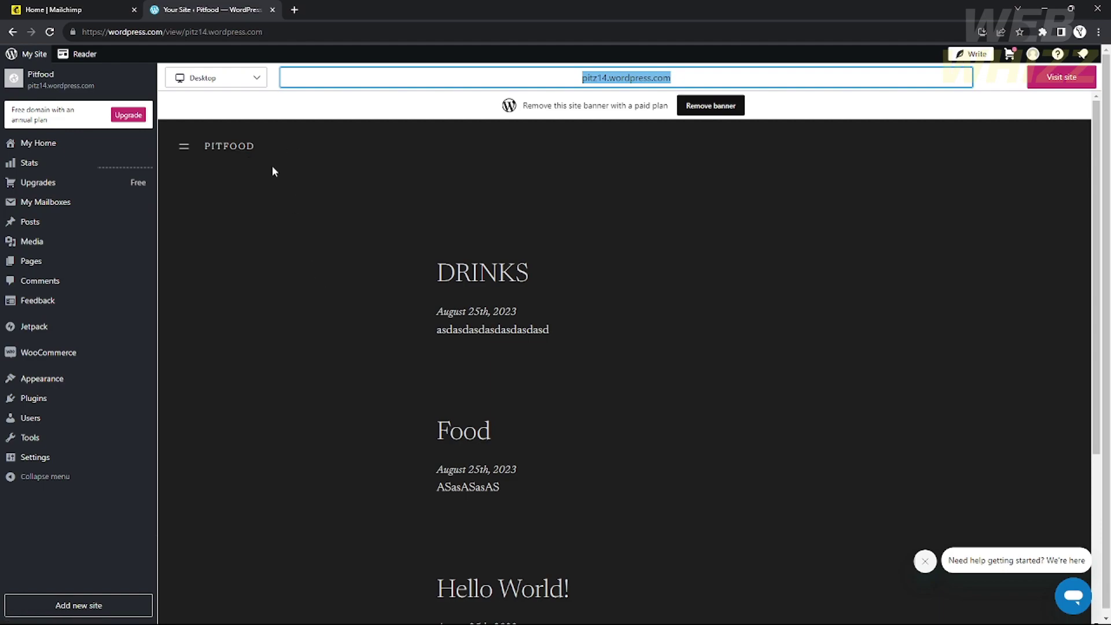
scroll(298, 280, down, 3)
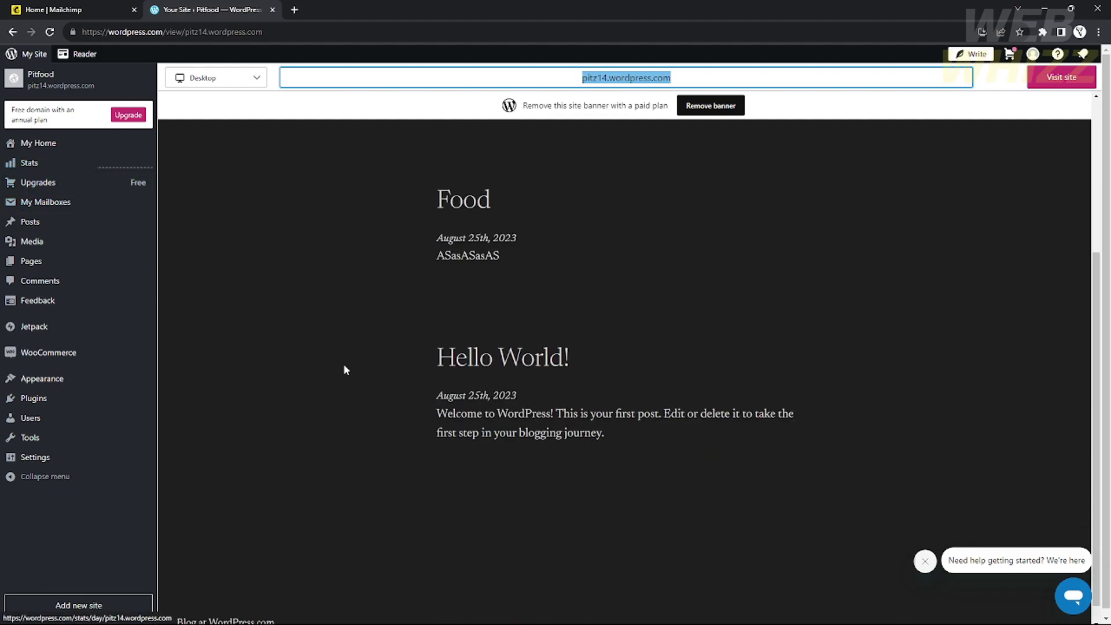
scroll(345, 365, up, 3)
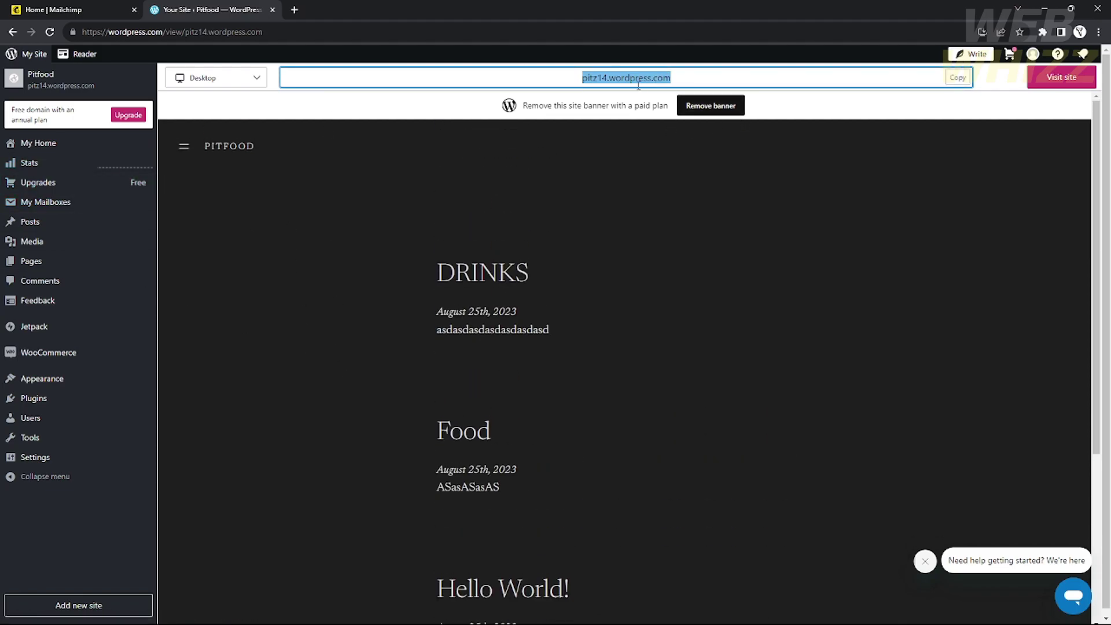
scroll(560, 284, down, 3)
scroll(348, 225, up, 3)
scroll(575, 353, down, 3)
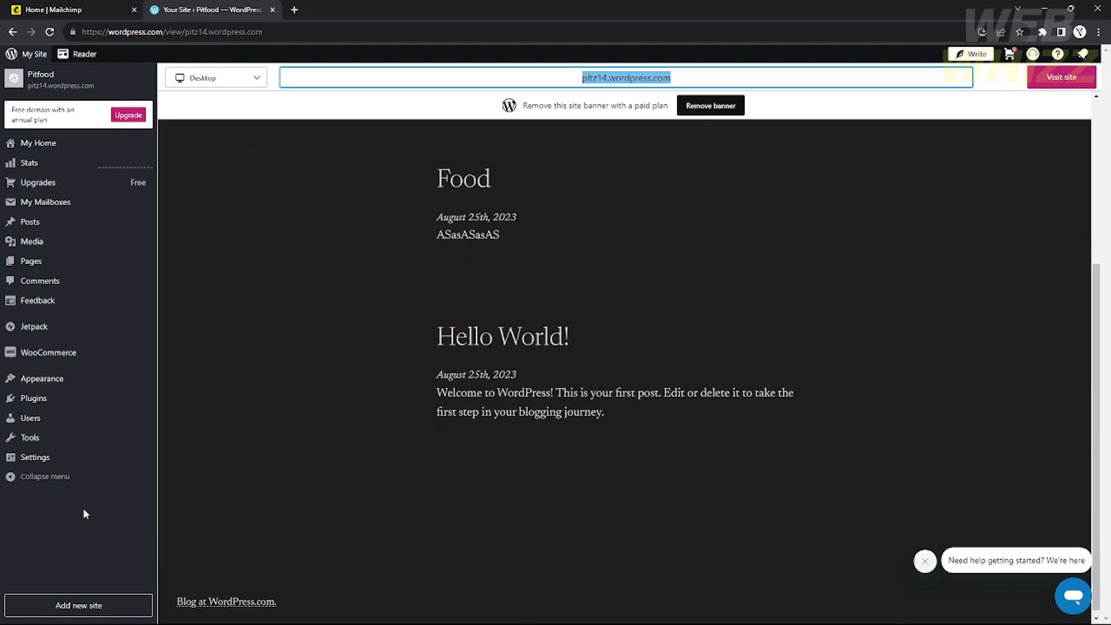
mouse_move(79, 220)
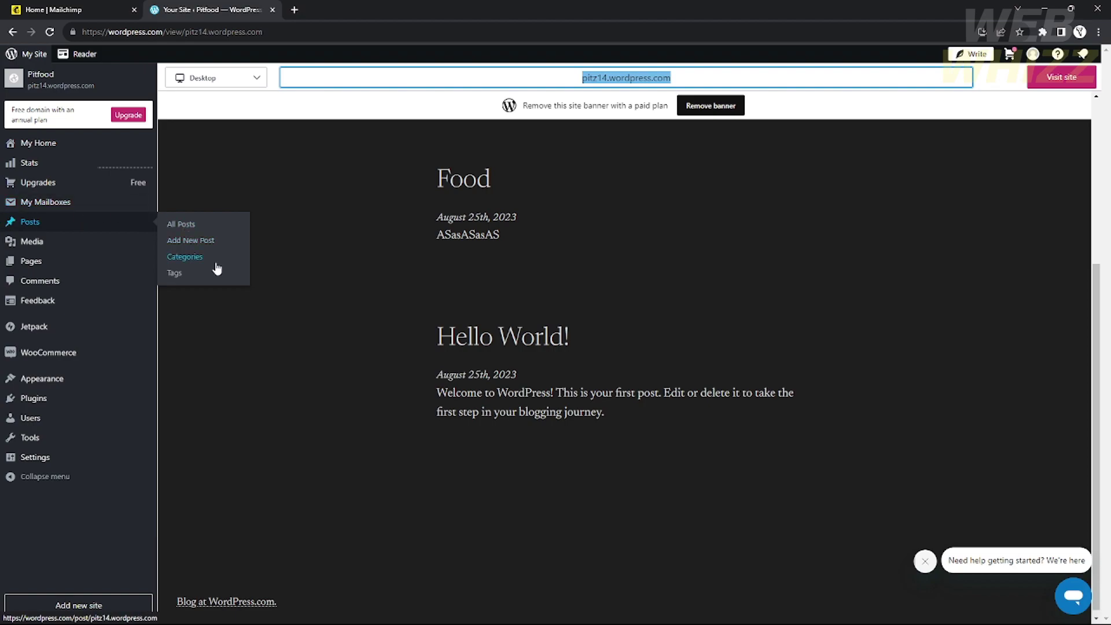
click(181, 208)
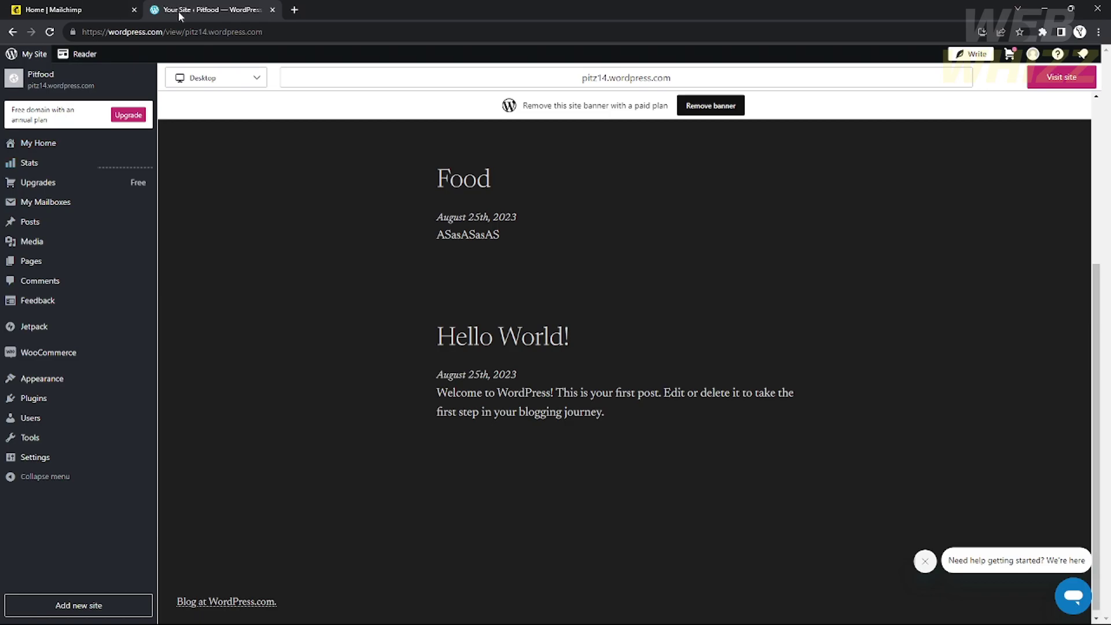
Step: Switch back to Mailchimp and open the Discover page for integrations
click(78, 12)
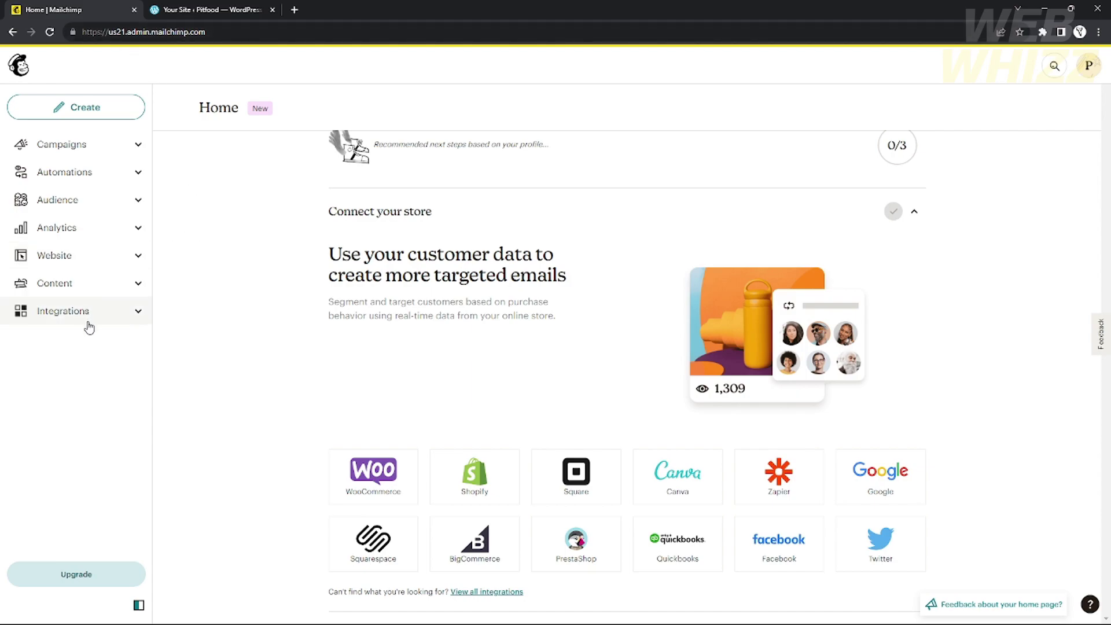
click(142, 315)
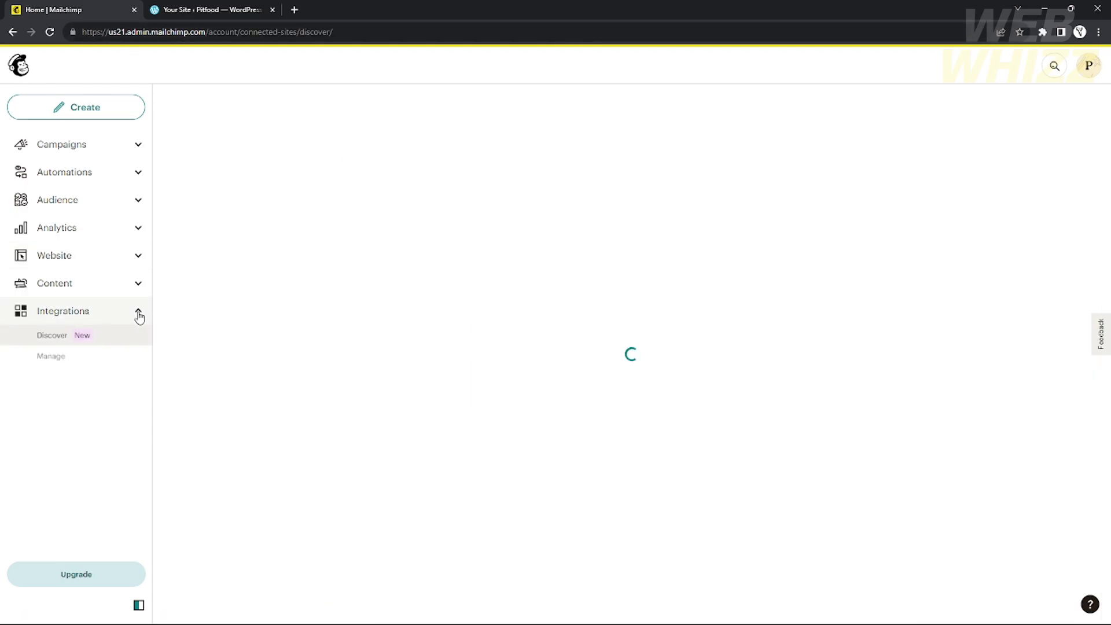
click(138, 316)
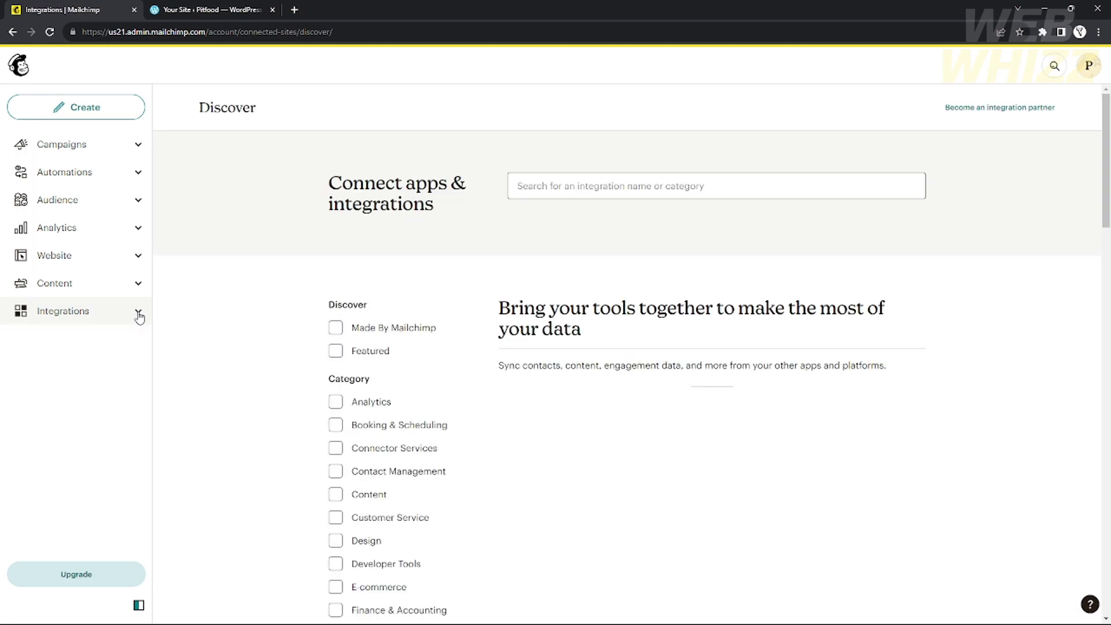
Step: Switch to WordPress.com, open the Pitfood site's Plugins page and check the contents of the shopping cart
click(212, 5)
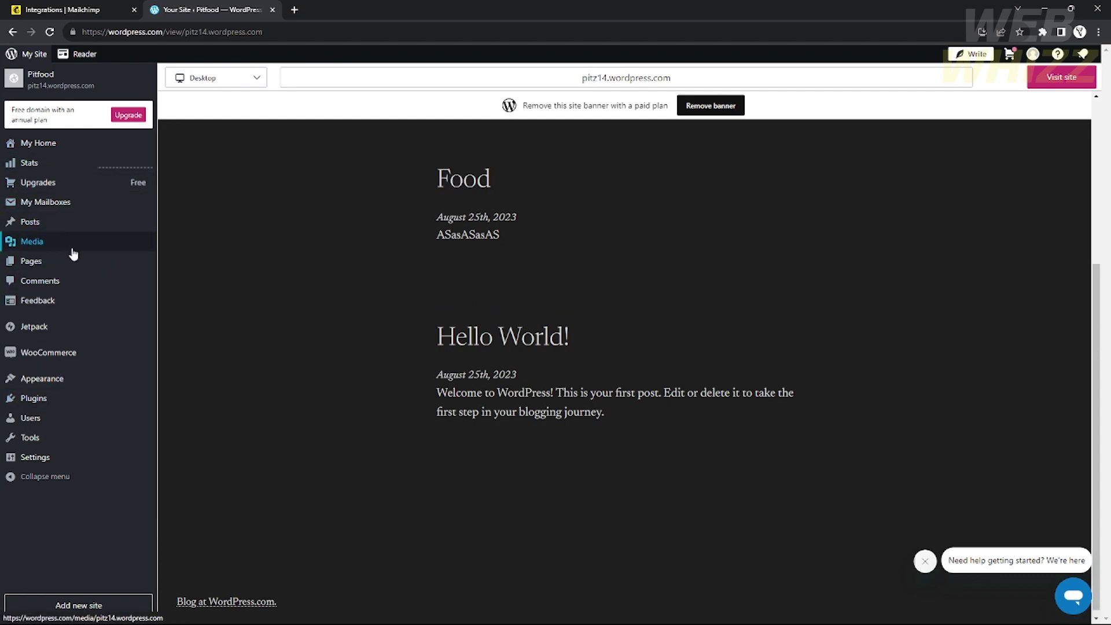
click(89, 404)
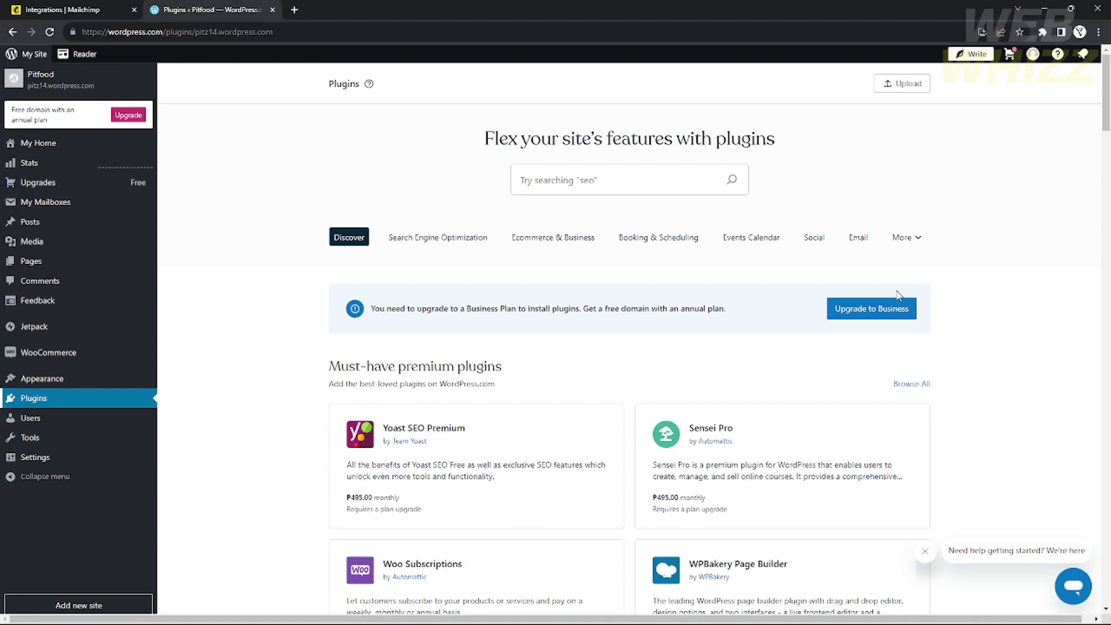
click(81, 10)
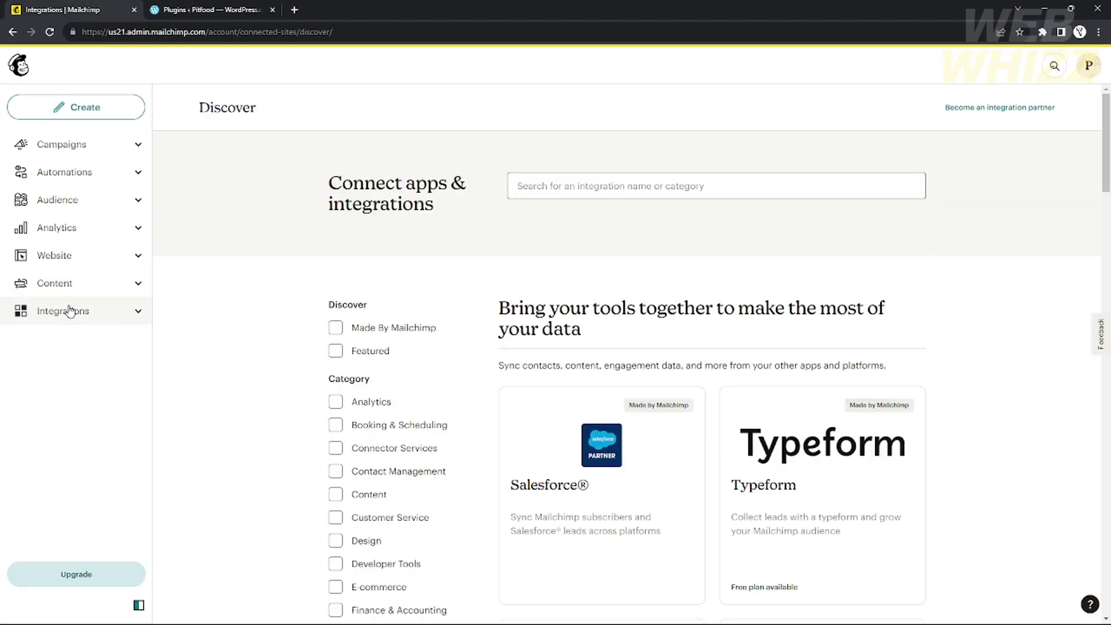
click(243, 6)
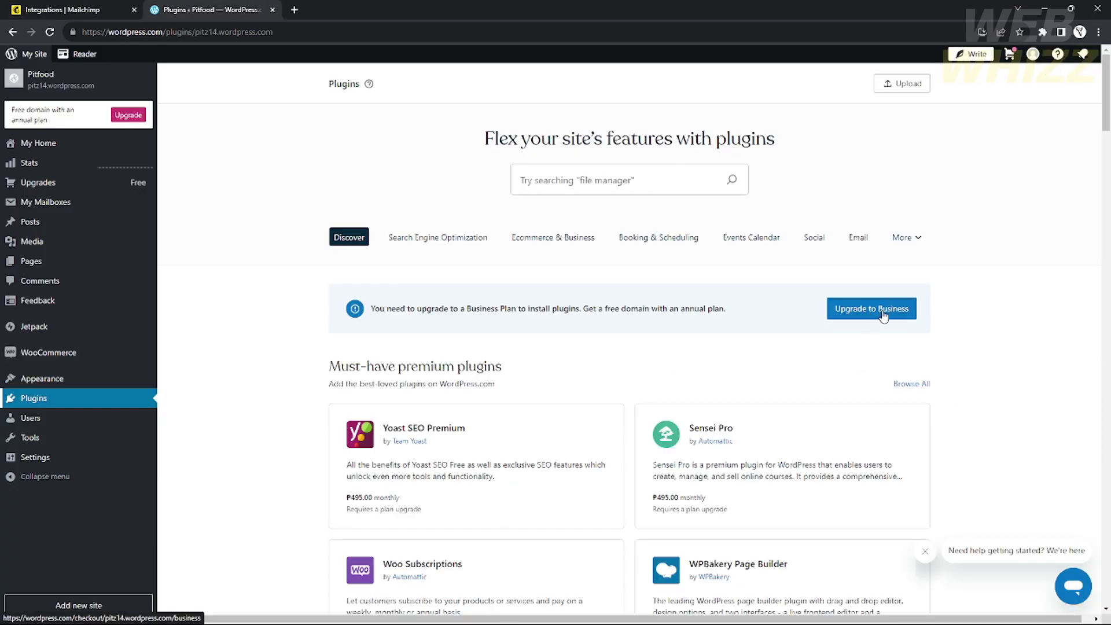
click(80, 400)
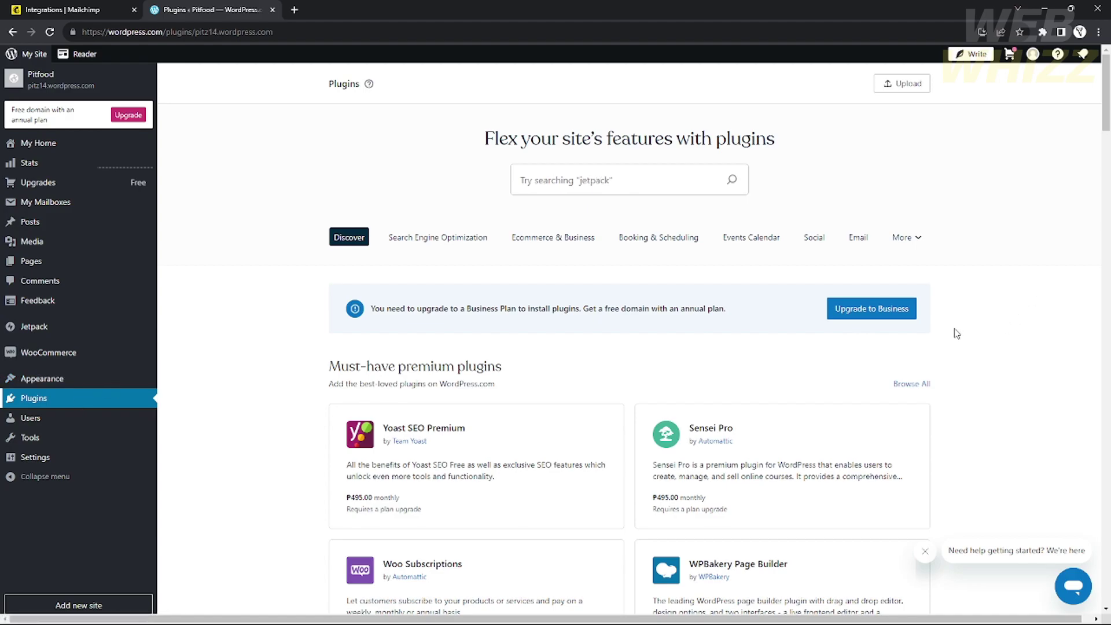
click(1011, 56)
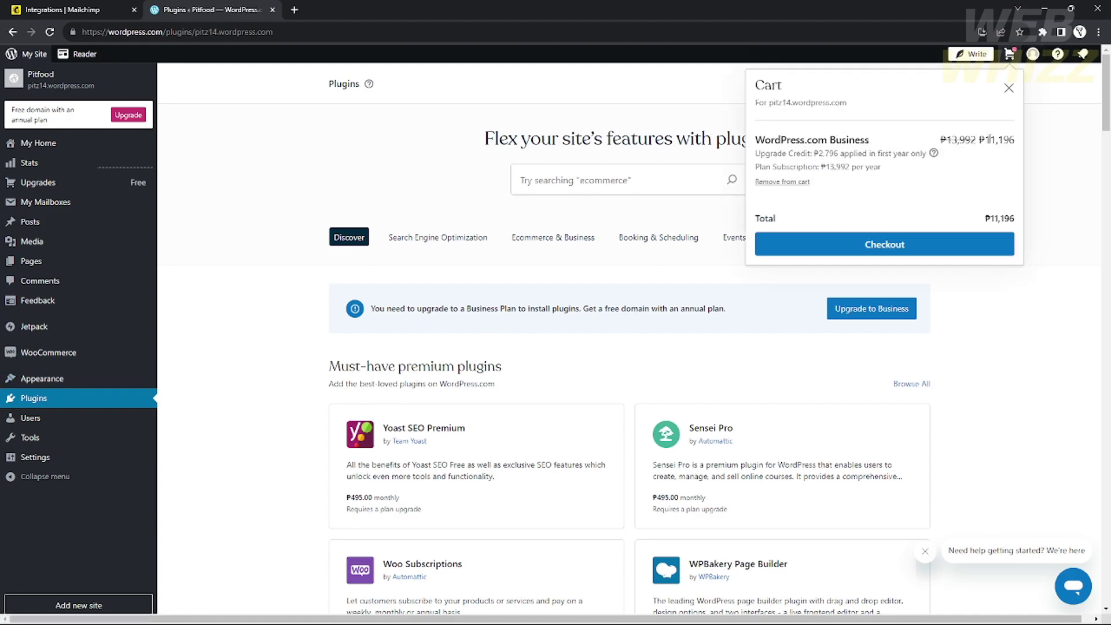
click(699, 249)
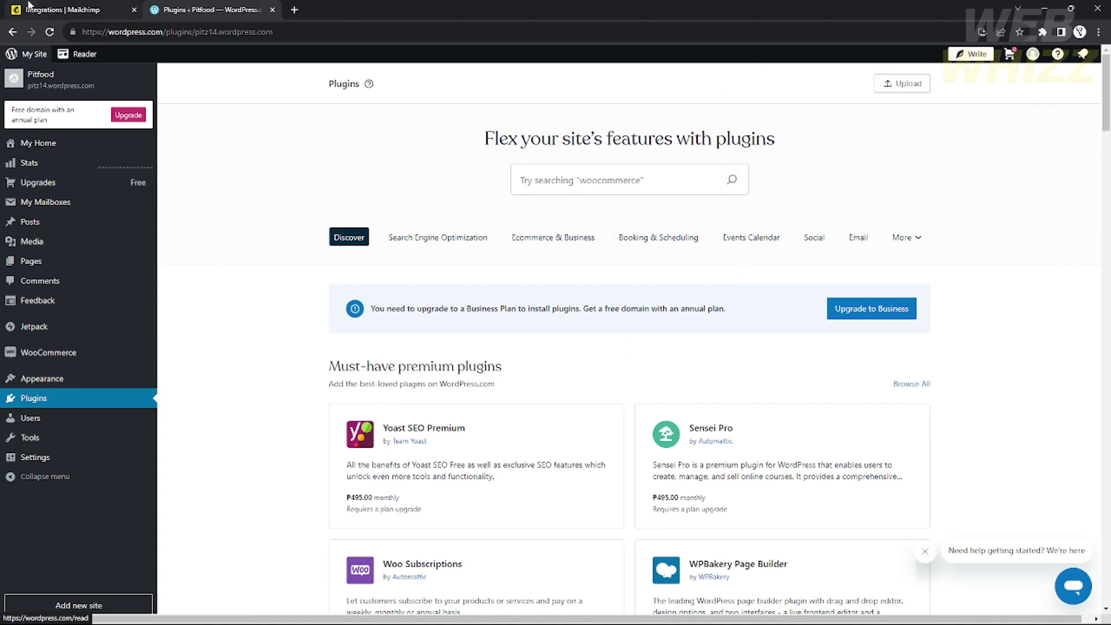
Step: Switch to Mailchimp and browse the integration categories and available apps on the Discover page
click(58, 10)
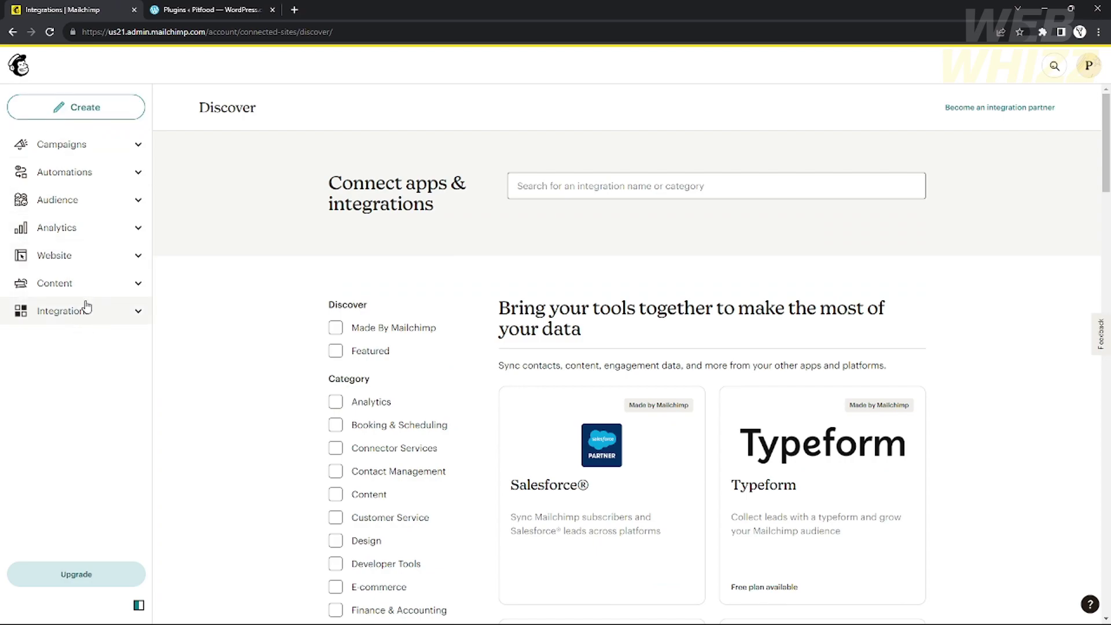
click(69, 322)
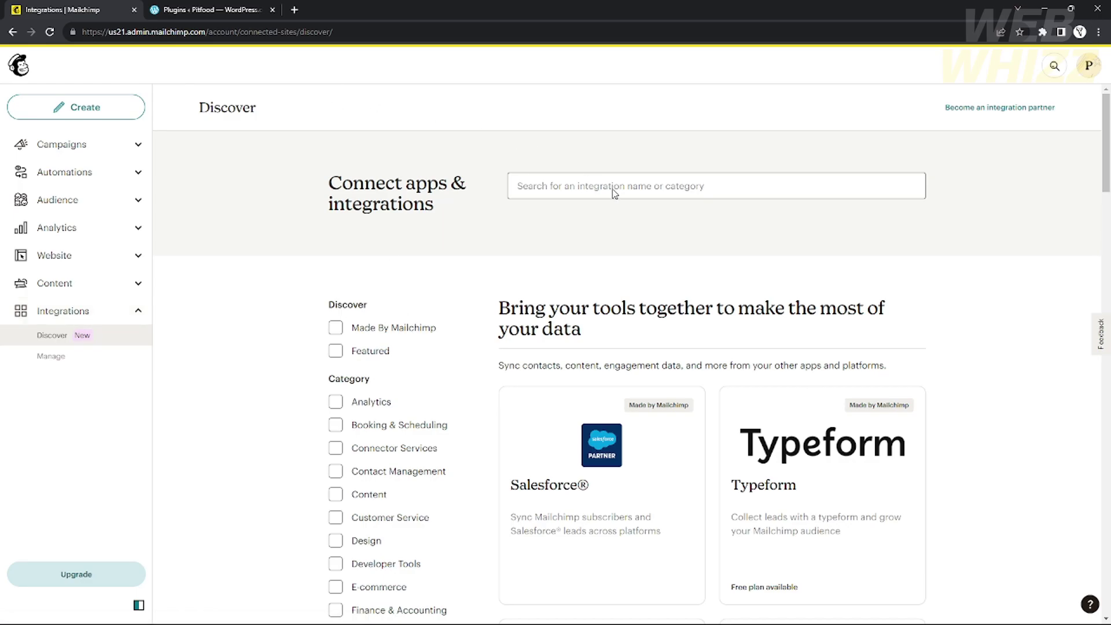
scroll(424, 323, down, 6)
scroll(424, 323, up, 6)
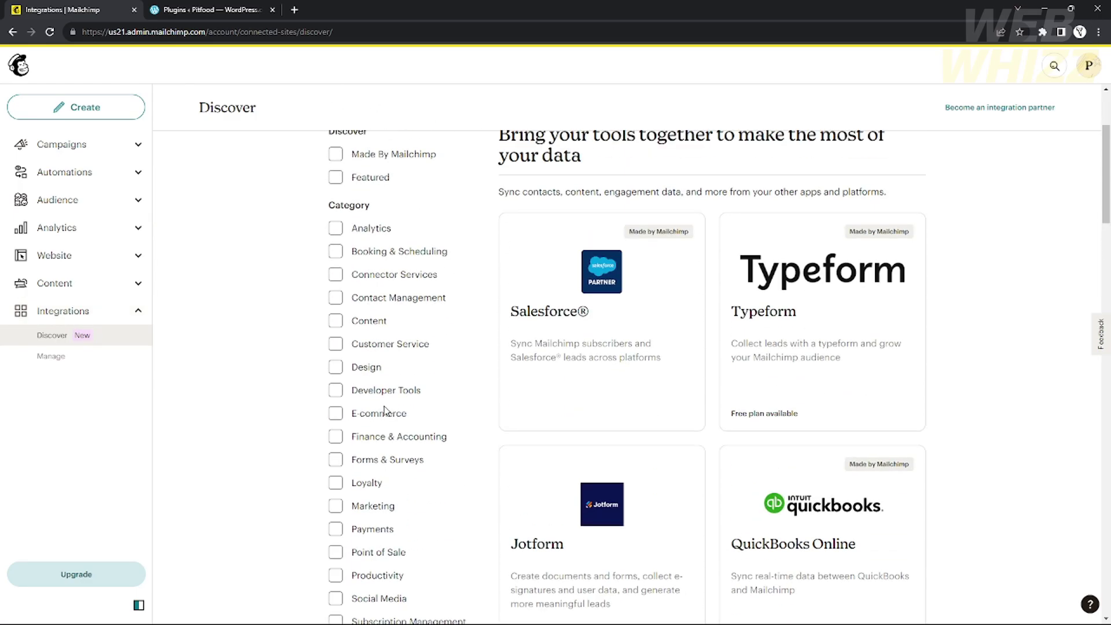
scroll(377, 347, down, 4)
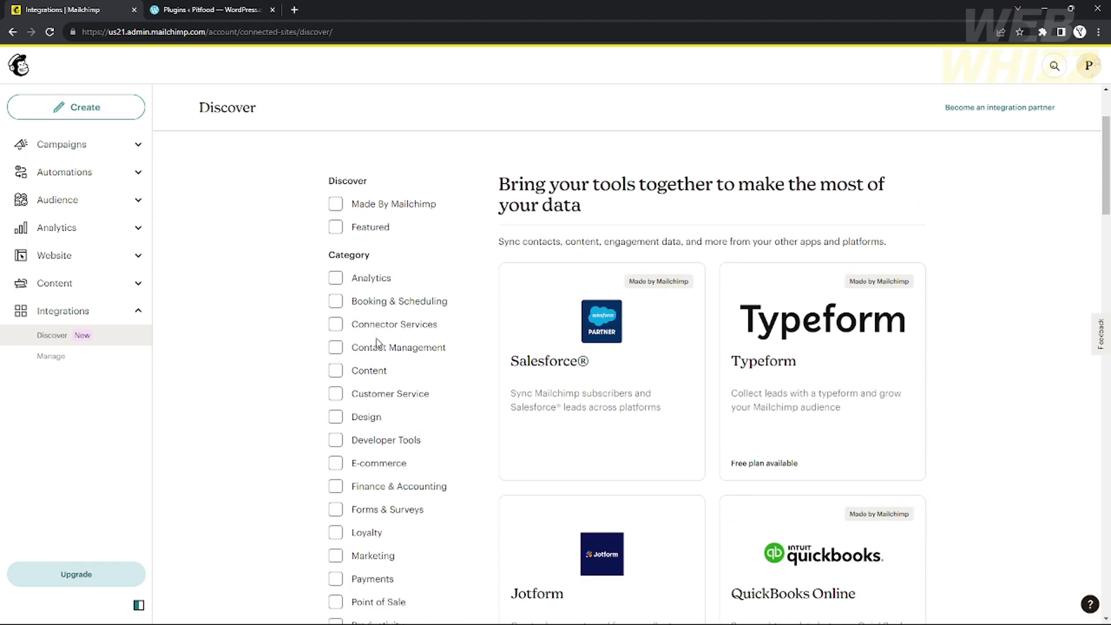
scroll(441, 391, down, 8)
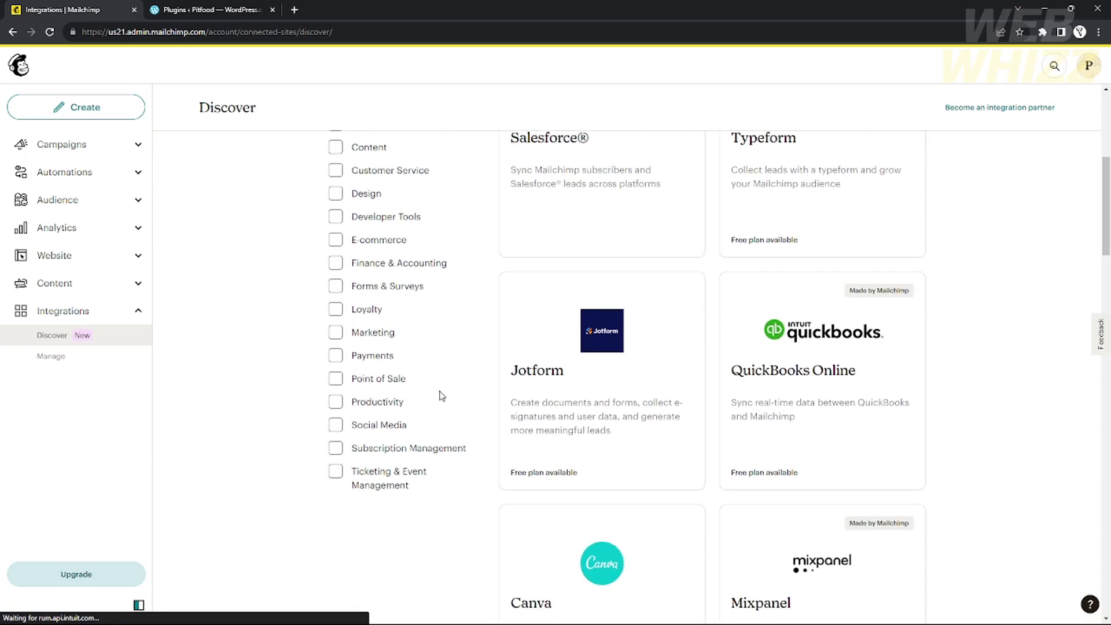
scroll(554, 504, down, 10)
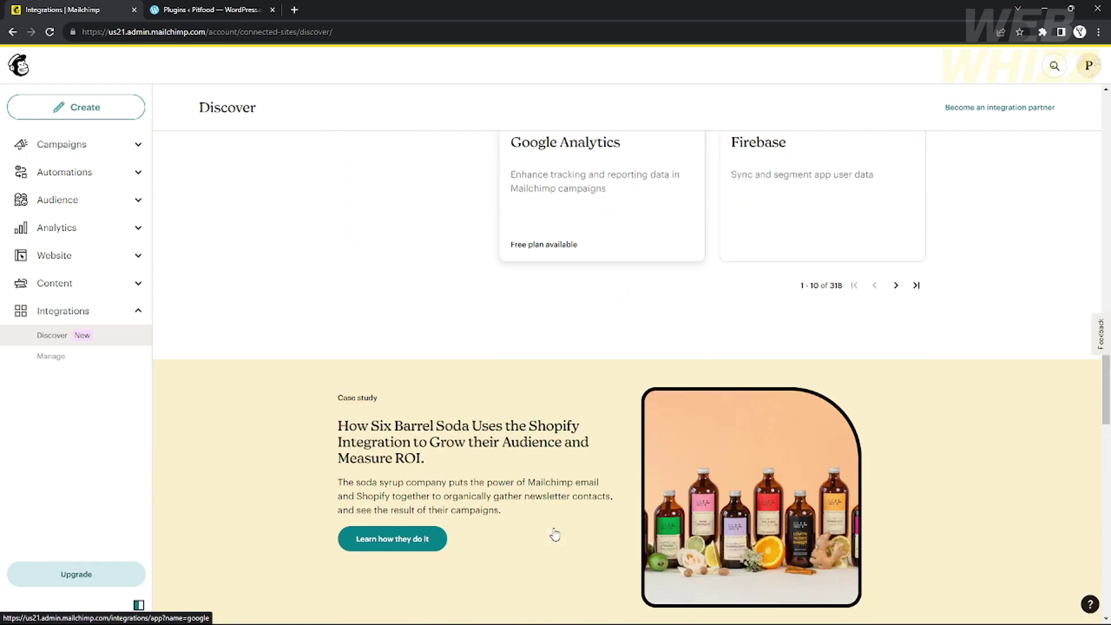
scroll(550, 533, up, 6)
scroll(816, 484, up, 7)
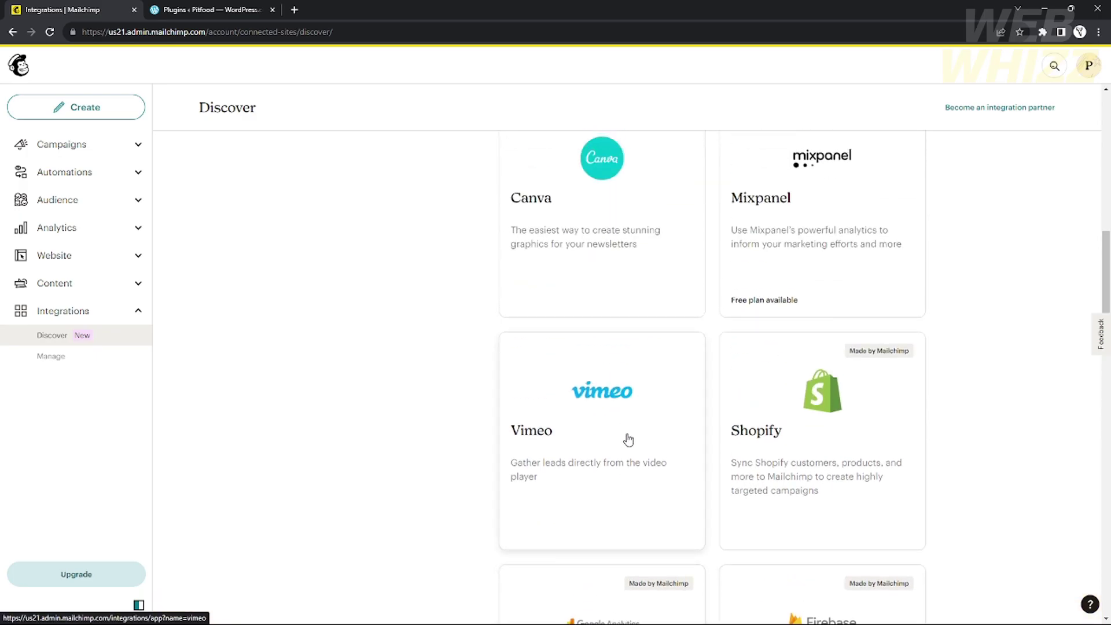
scroll(810, 444, up, 9)
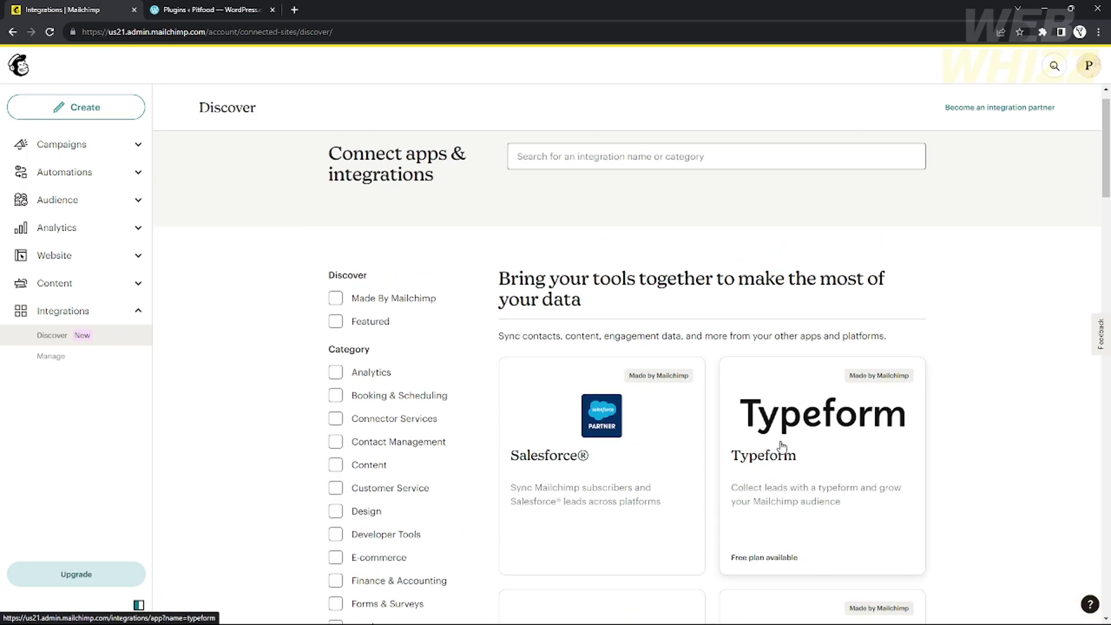
Step: Search the integrations for "Word" and open the WordPress integration's page
scroll(613, 484, down, 2)
scroll(613, 479, up, 2)
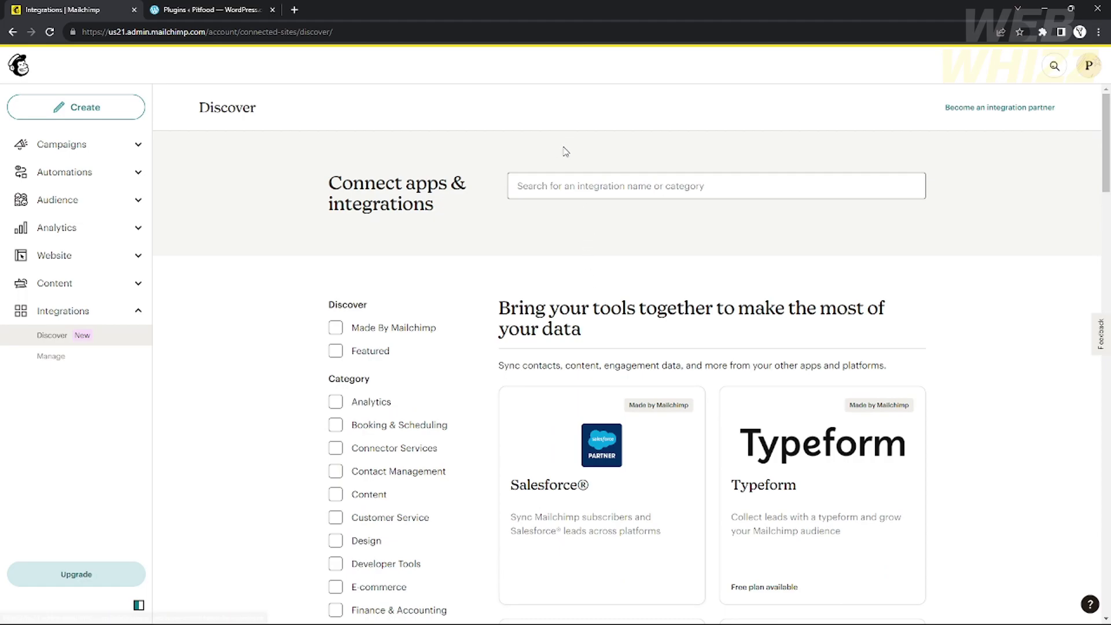
click(605, 185)
text(Wo)
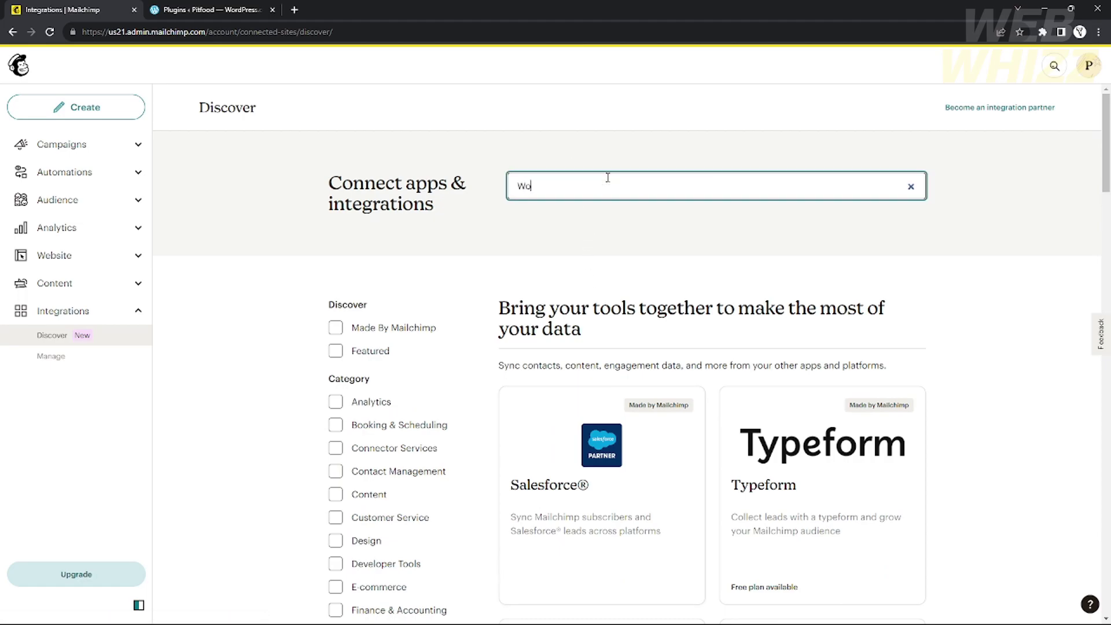
text(rd)
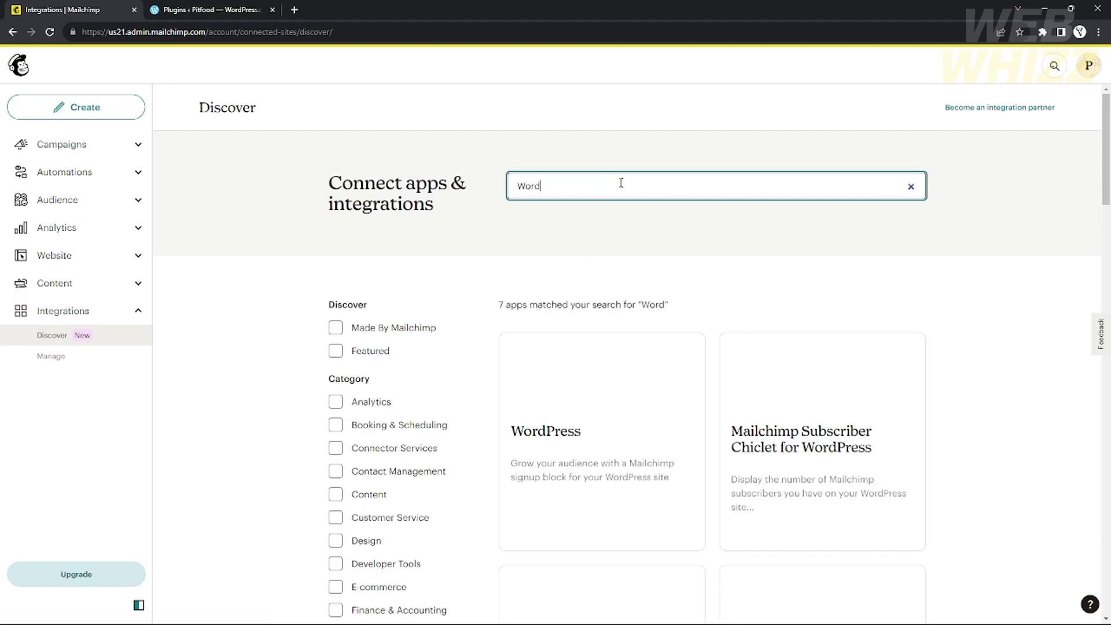
click(629, 399)
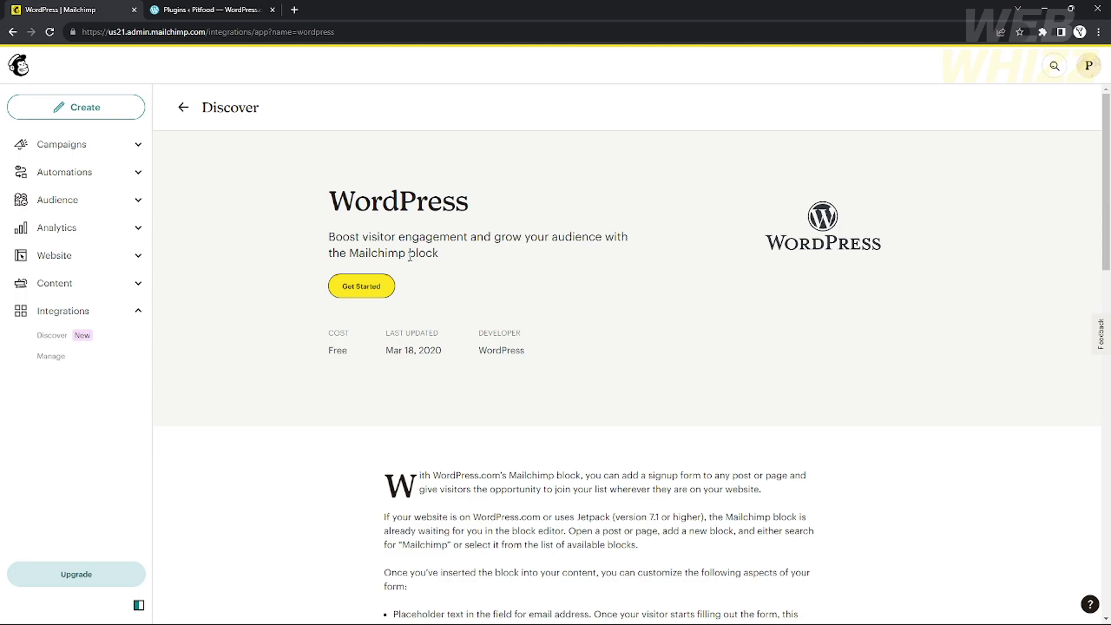
Step: Read the WordPress integration's description, including how to add the Mailchimp block and which form texts can be customized
scroll(550, 427, down, 2)
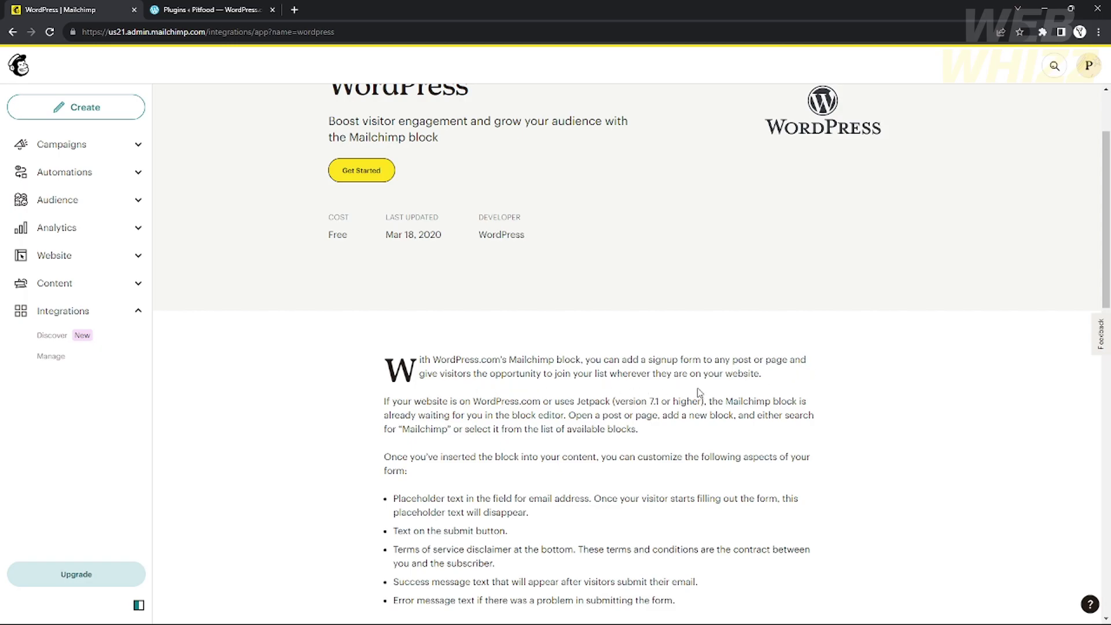
scroll(636, 455, up, 2)
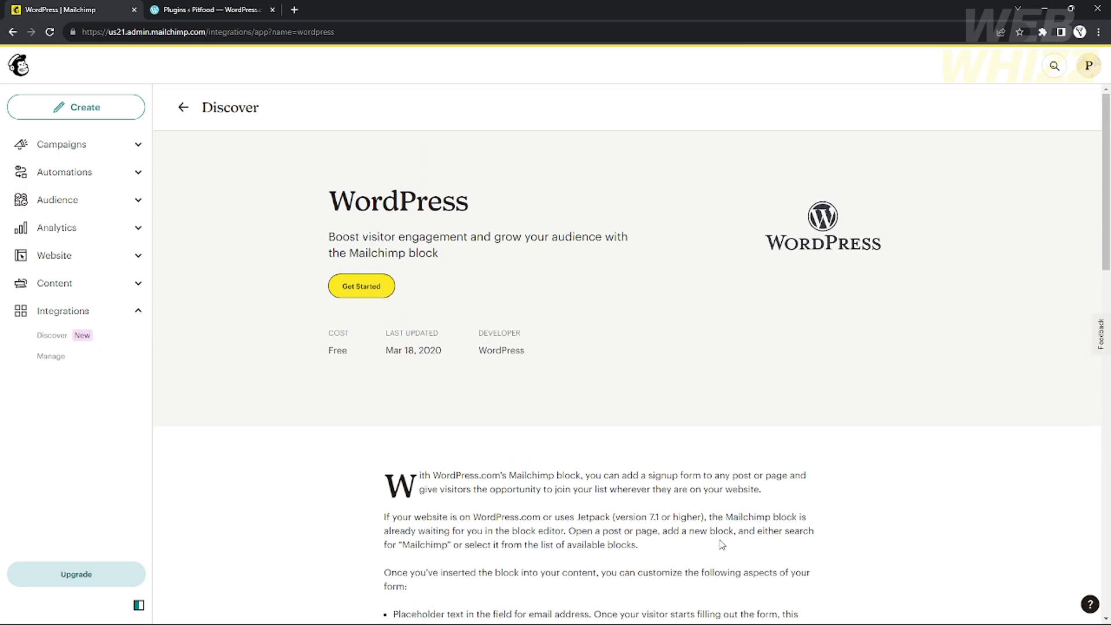
scroll(722, 544, down, 1)
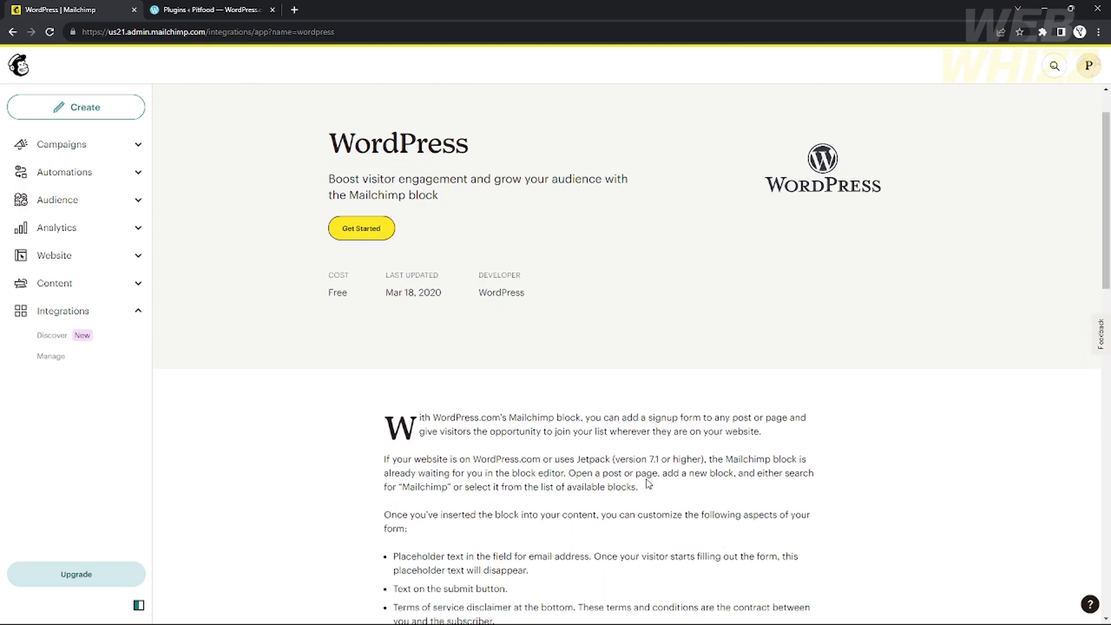
scroll(609, 484, down, 6)
scroll(609, 483, up, 1)
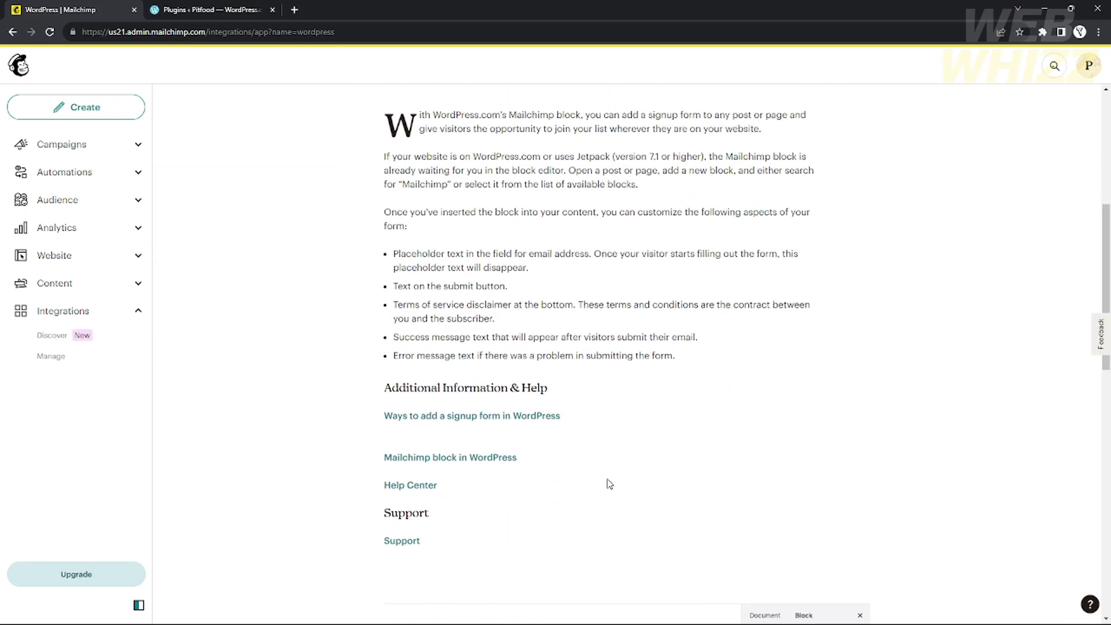
scroll(604, 484, up, 3)
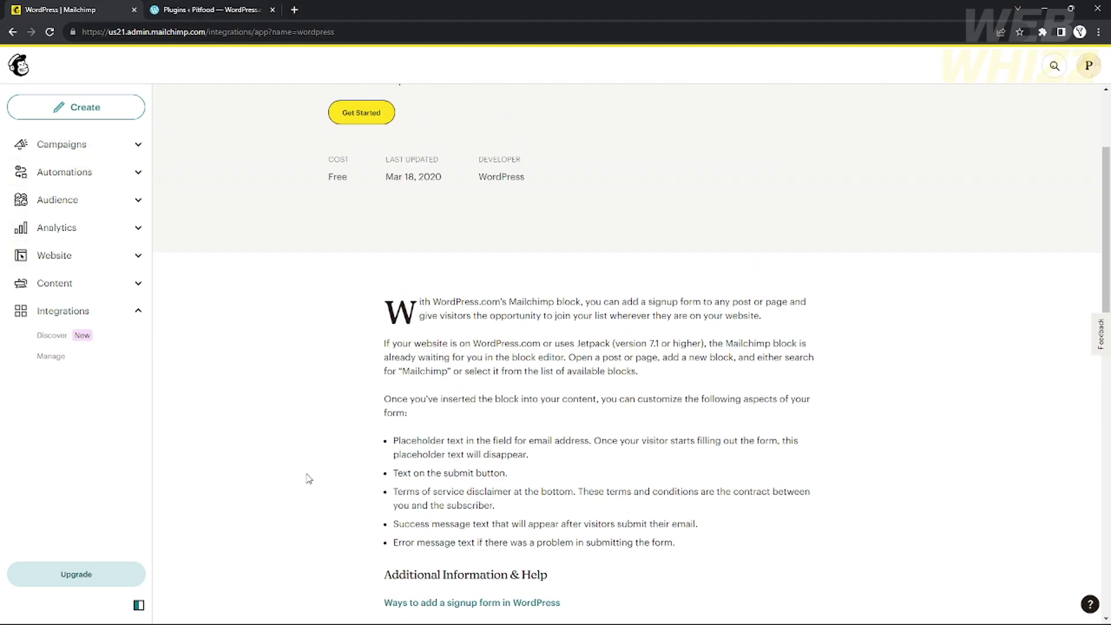
scroll(662, 263, up, 2)
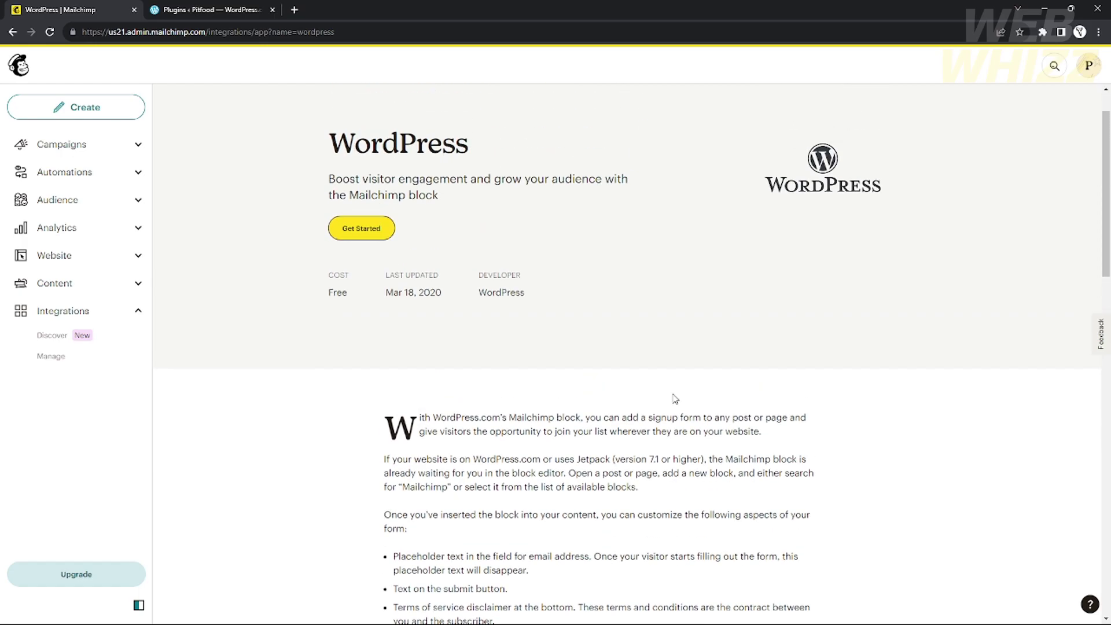
scroll(636, 416, down, 3)
scroll(629, 432, up, 3)
Step: Get started with the WordPress integration and begin connecting Mailchimp in the Pitfood site's managed connections
click(361, 226)
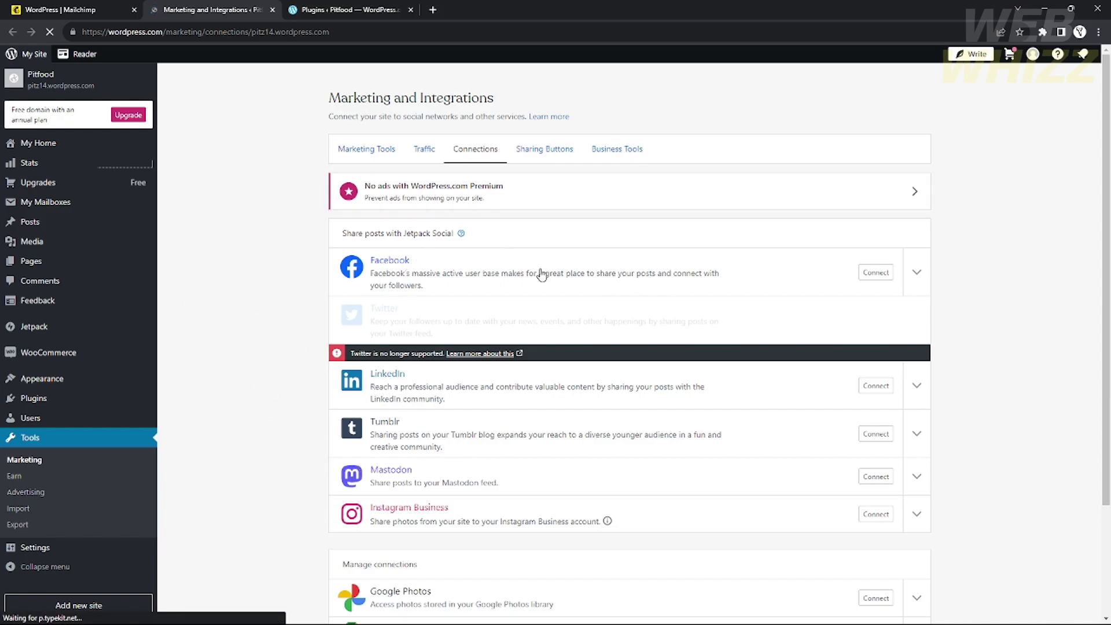
scroll(526, 289, down, 3)
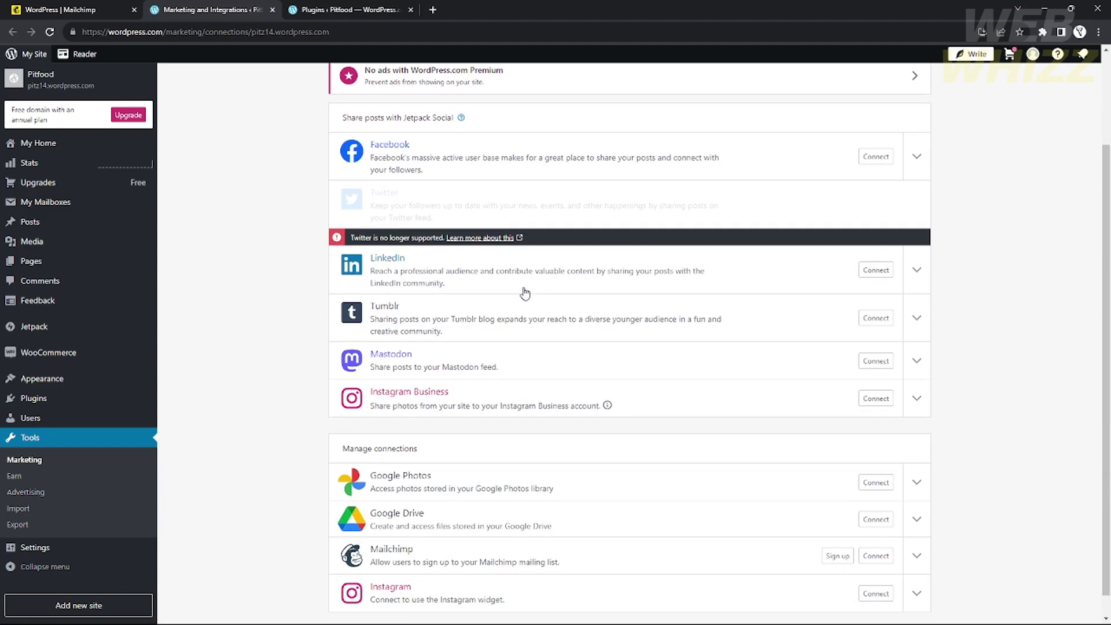
click(873, 533)
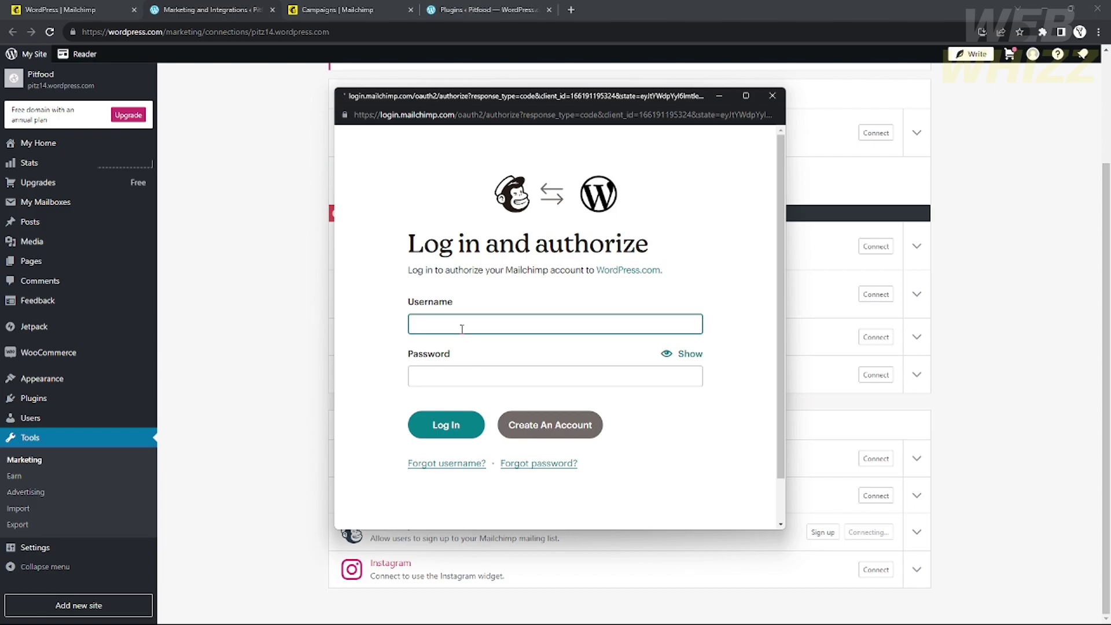
Step: Log in to authorize the Mailchimp account for WordPress.com by entering the account's username and password
click(462, 329)
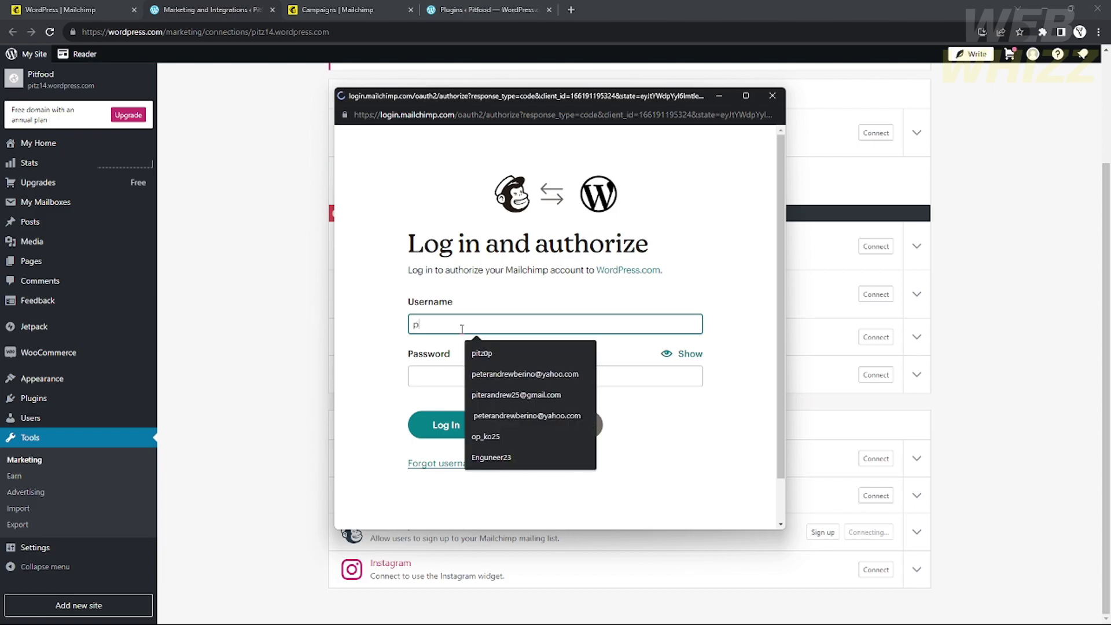
click(482, 353)
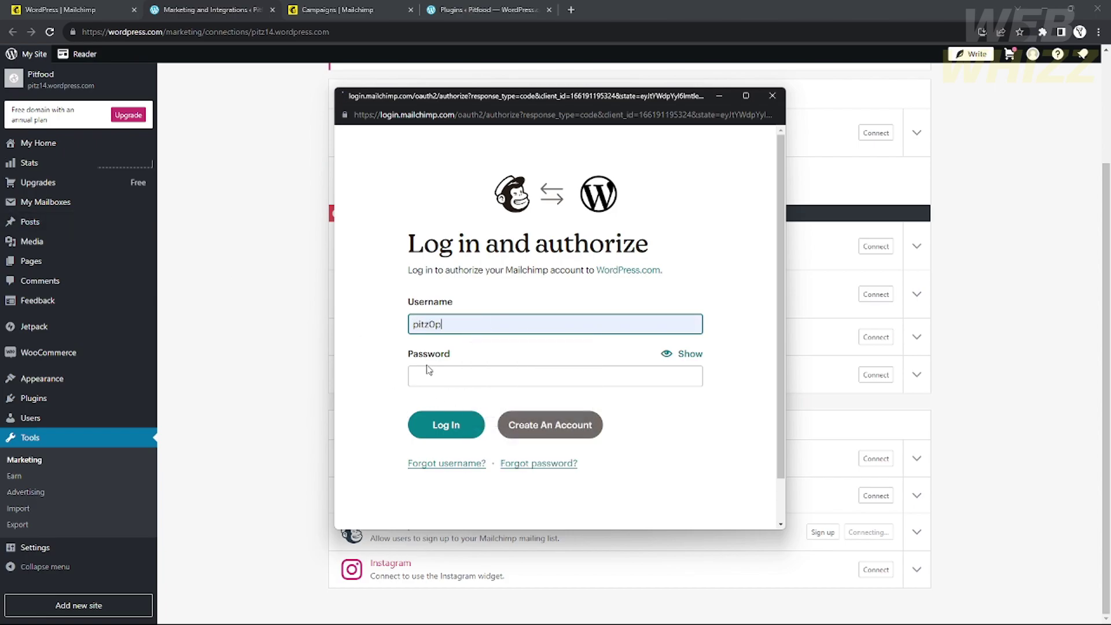
click(443, 375)
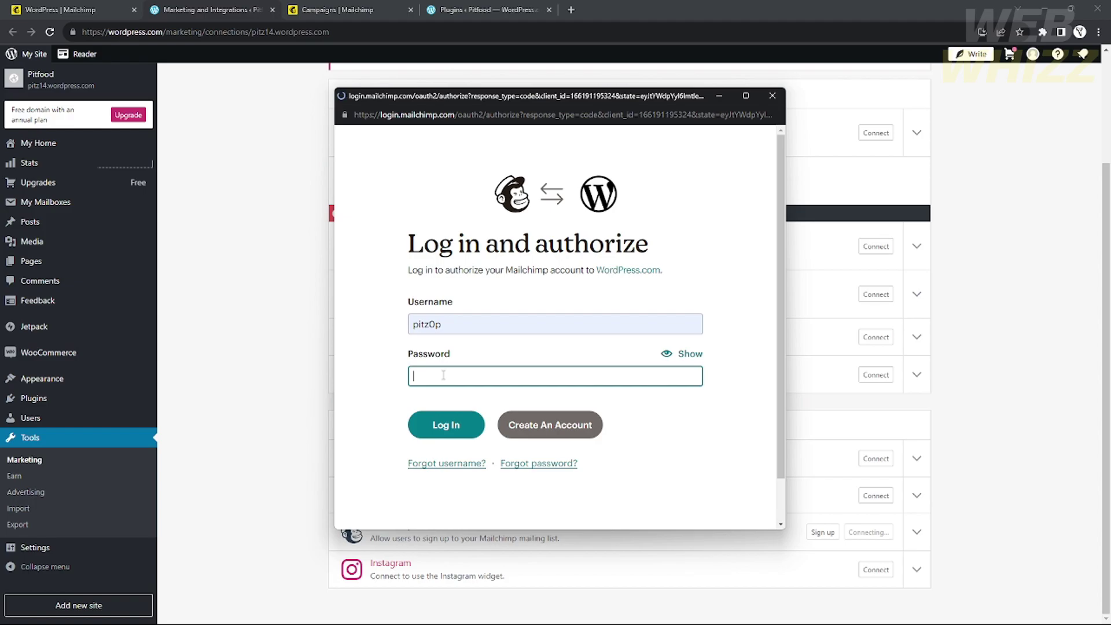
text(*)
key(ctrl+a)
key(BackSpace)
text(***********)
key(Return)
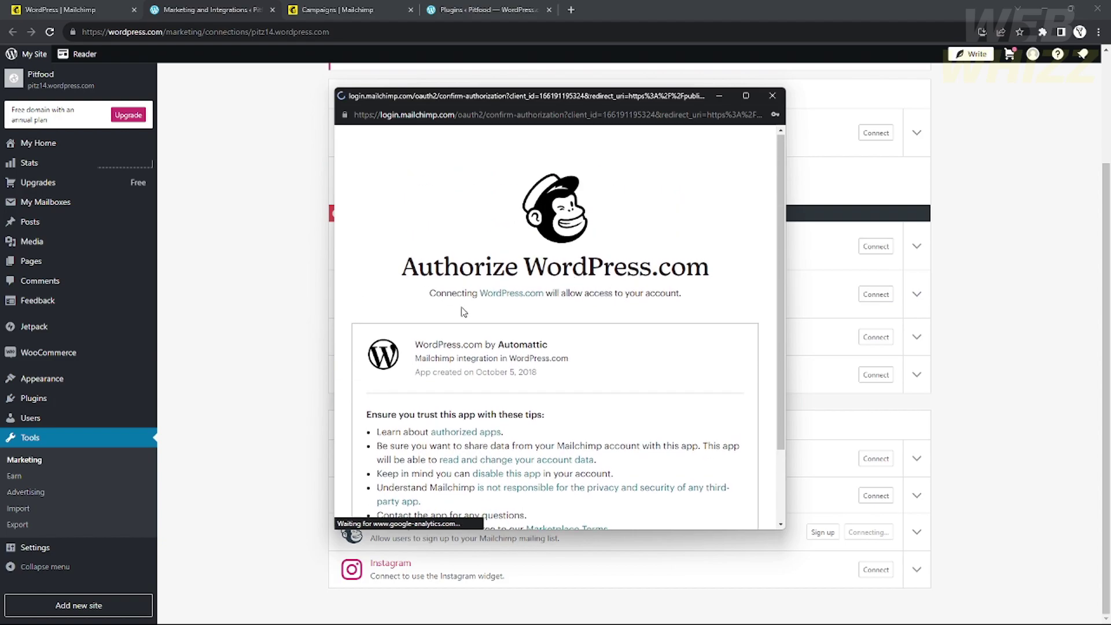
Step: Allow WordPress.com to access the Mailchimp account and bring up the connection's mailing list setting
scroll(461, 317, down, 2)
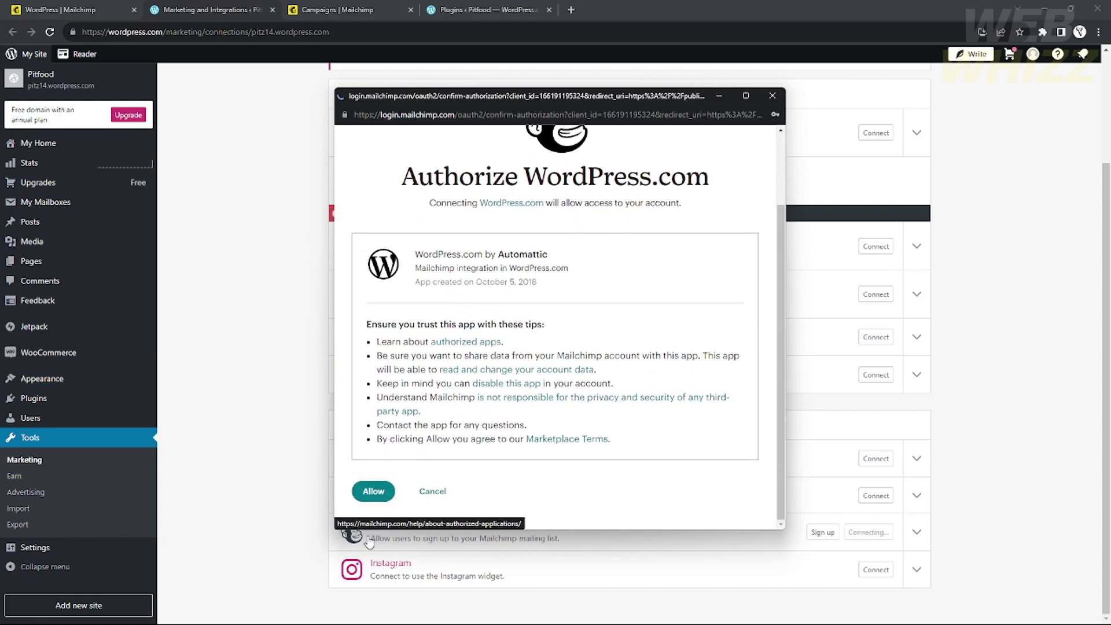
key(Return)
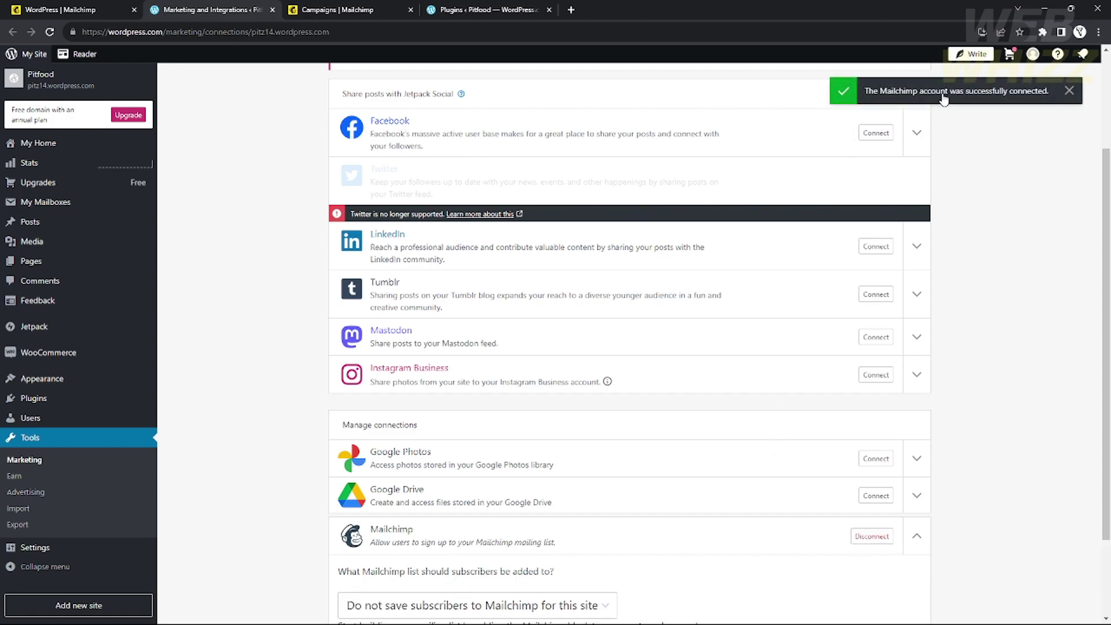
scroll(573, 459, down, 2)
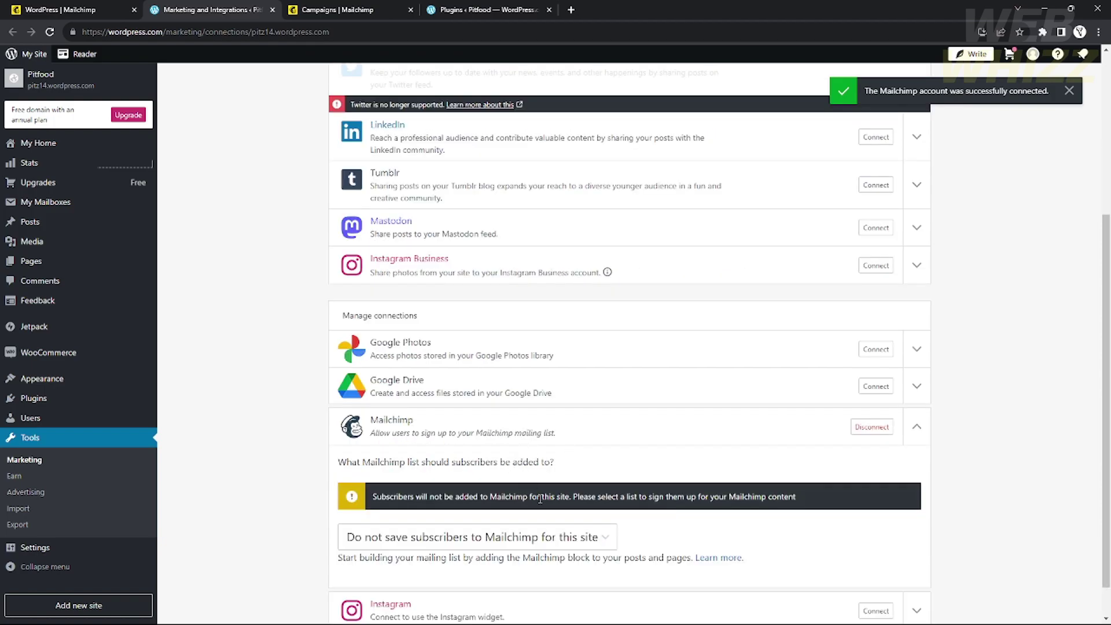
Step: Switch back to Mailchimp's WordPress integration page and examine the illustrated instructions for adding and customizing the Mailchimp block
key(ctrl+shift+Tab)
scroll(536, 481, down, 6)
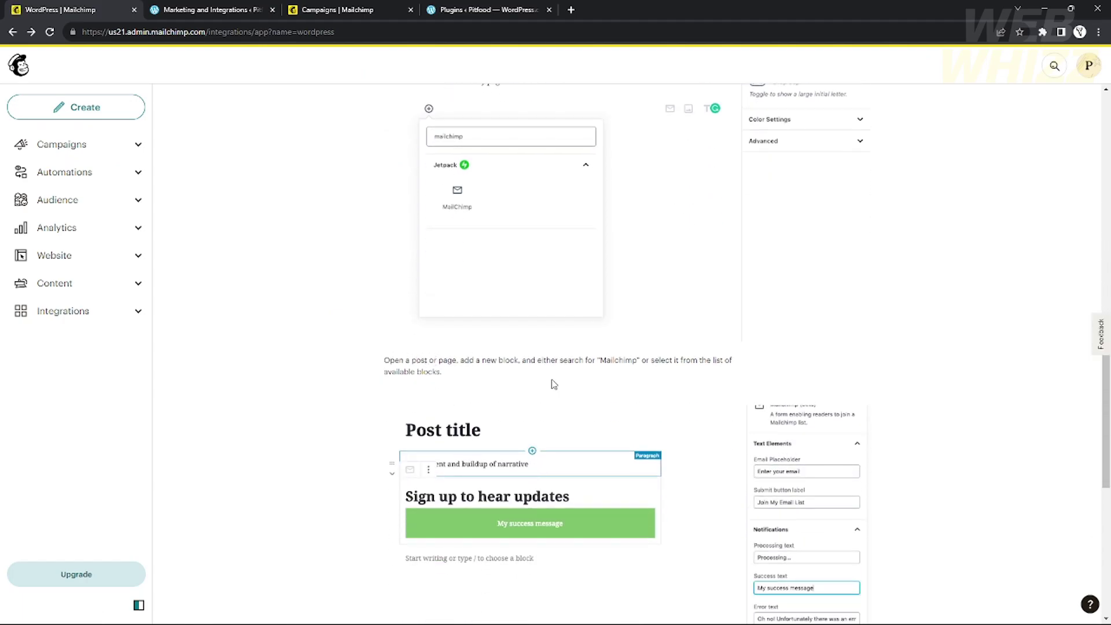
scroll(411, 377, down, 4)
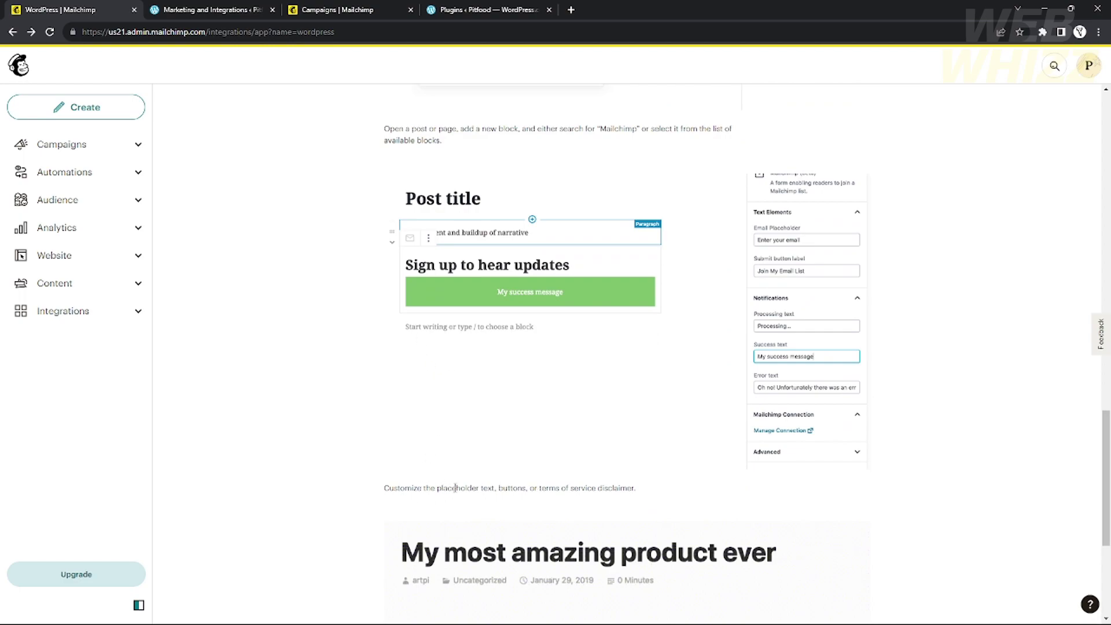
scroll(455, 487, down, 5)
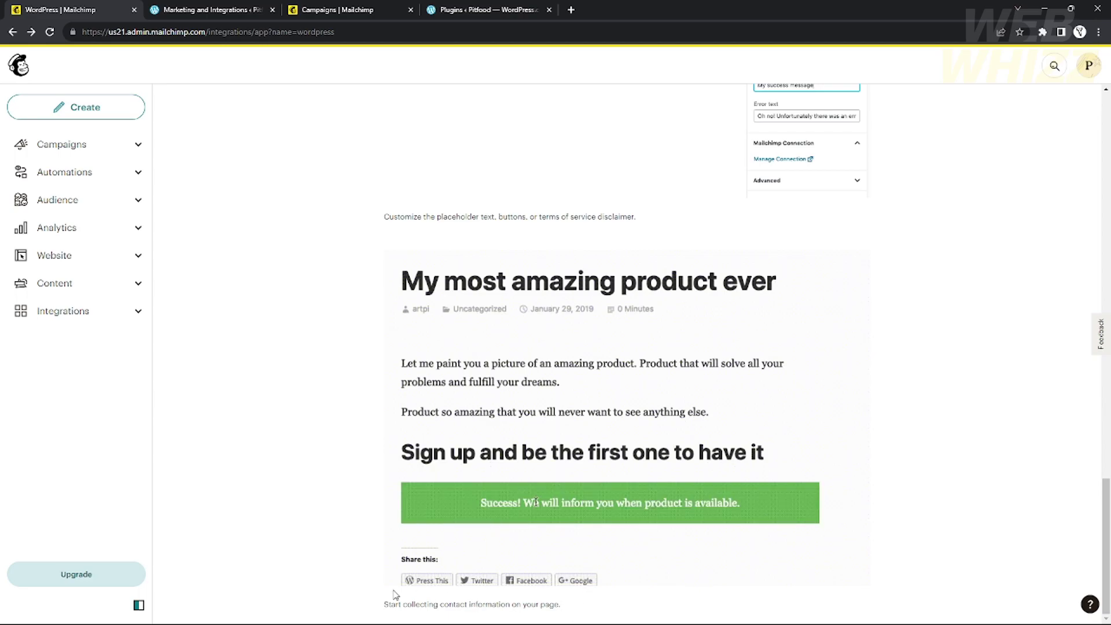
scroll(555, 587, up, 5)
scroll(543, 572, up, 10)
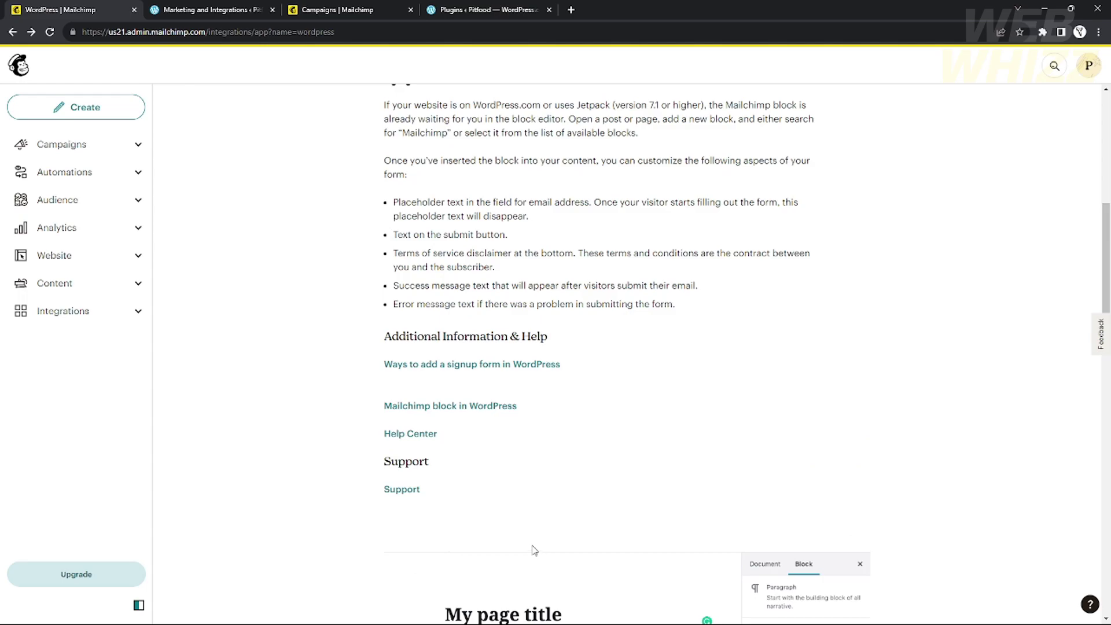
scroll(535, 550, up, 1)
scroll(534, 550, up, 3)
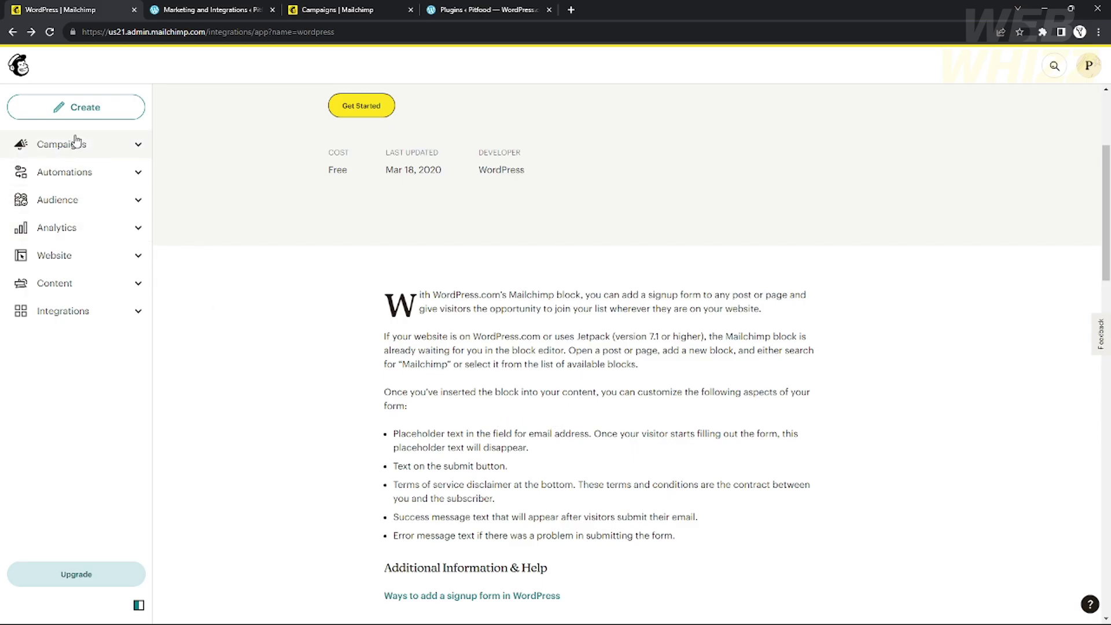
Step: Switch to WordPress.com and set Pit0 as the Mailchimp list that the site's subscribers are added to
click(75, 107)
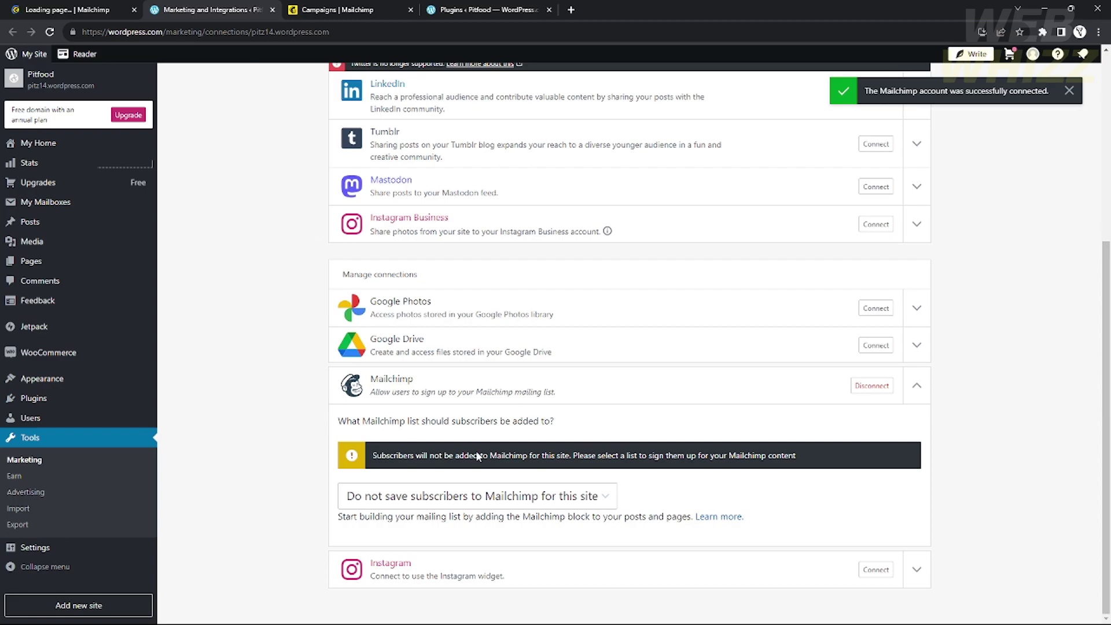
click(595, 502)
click(493, 505)
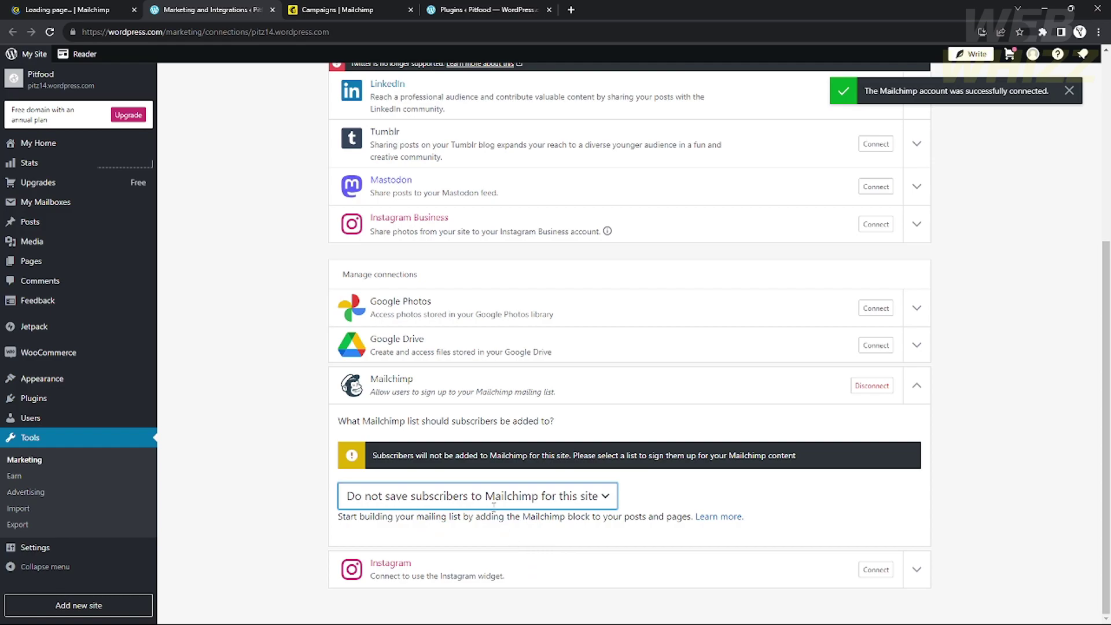
click(585, 502)
click(405, 534)
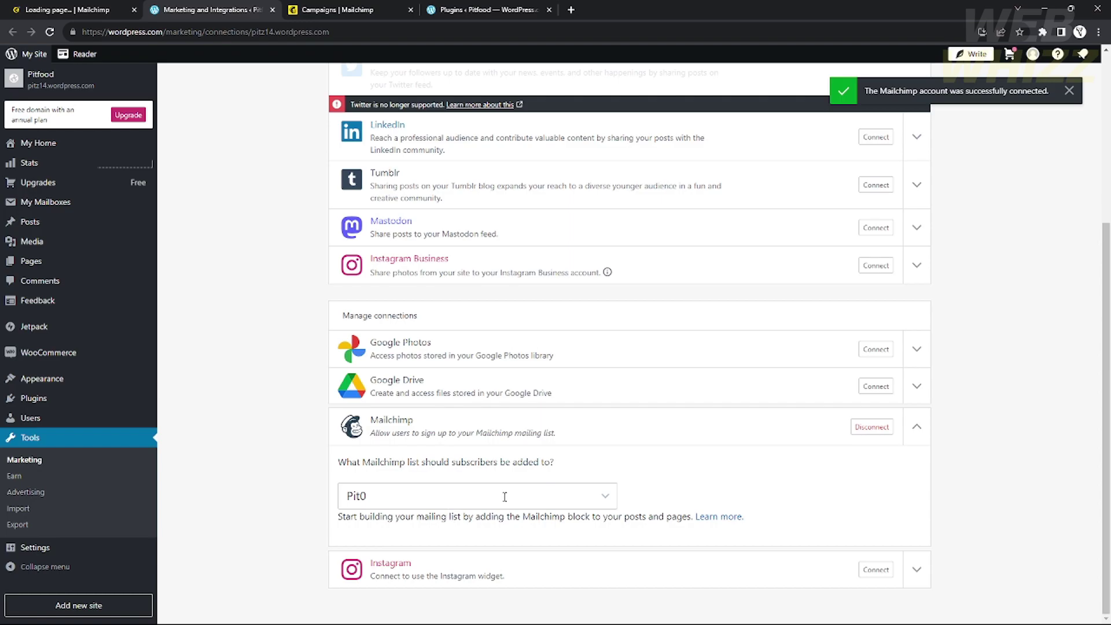
Step: Switch to Mailchimp and bring up the signup form option on the Audience dashboard
click(52, 6)
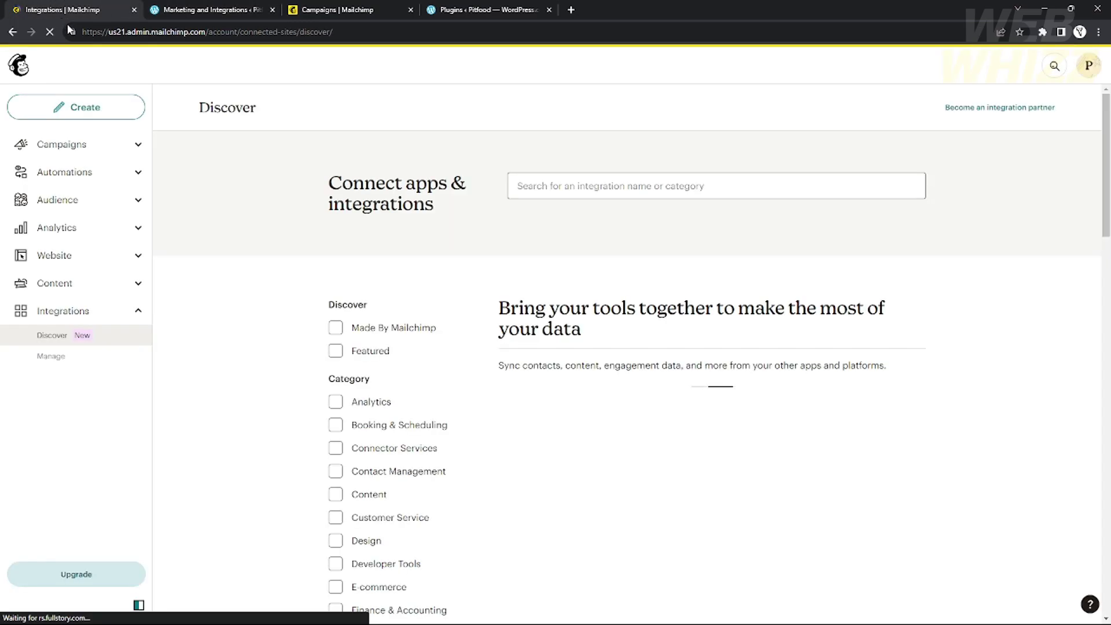
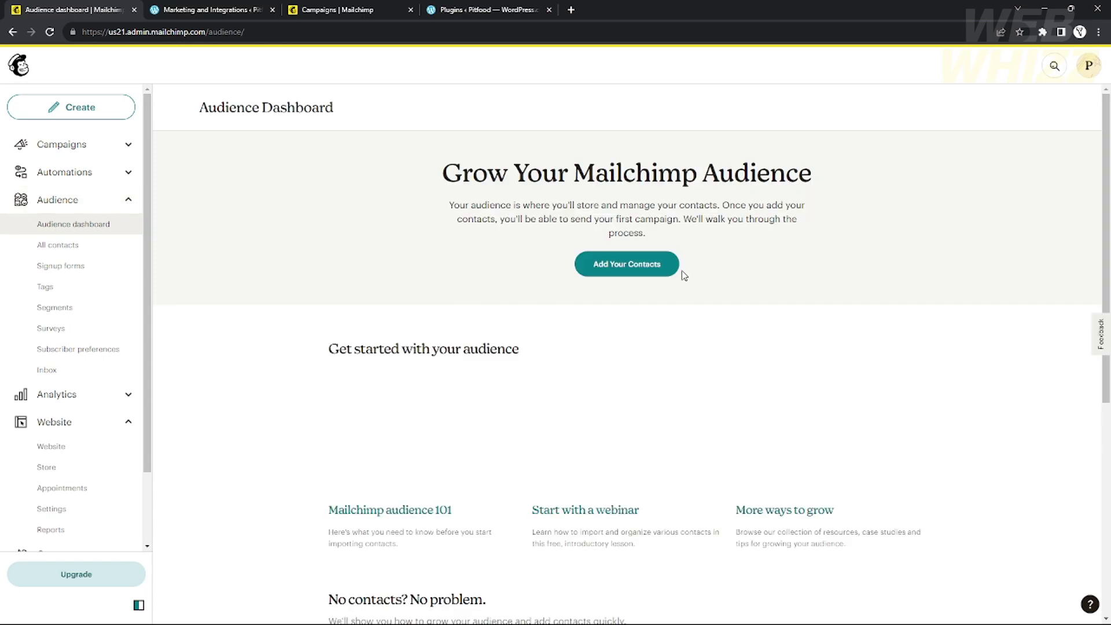
scroll(680, 312, down, 1)
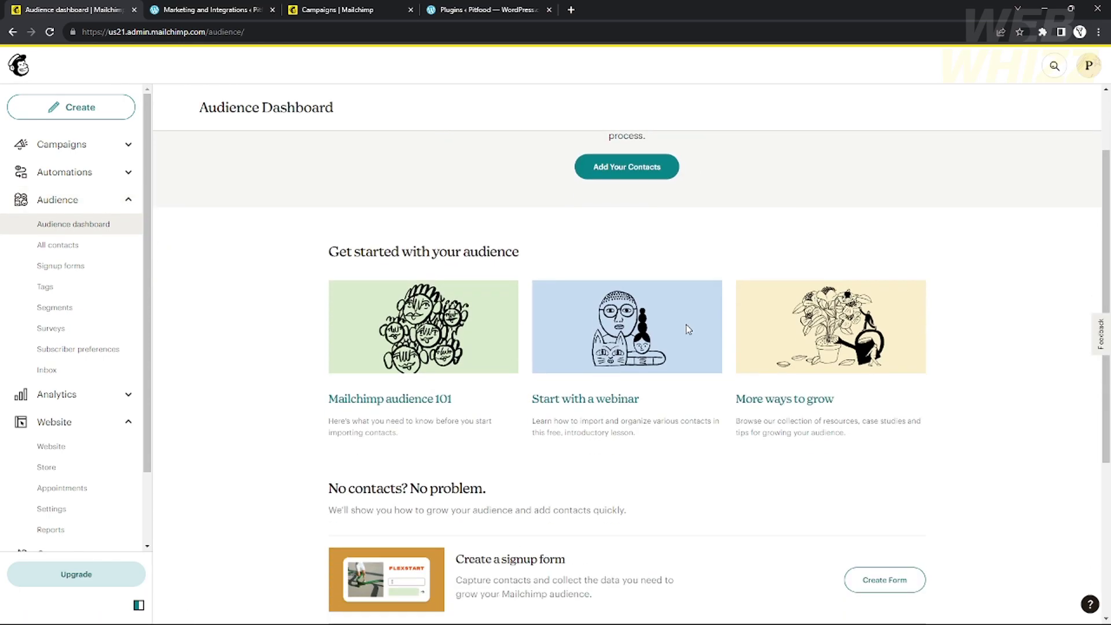
scroll(856, 380, down, 2)
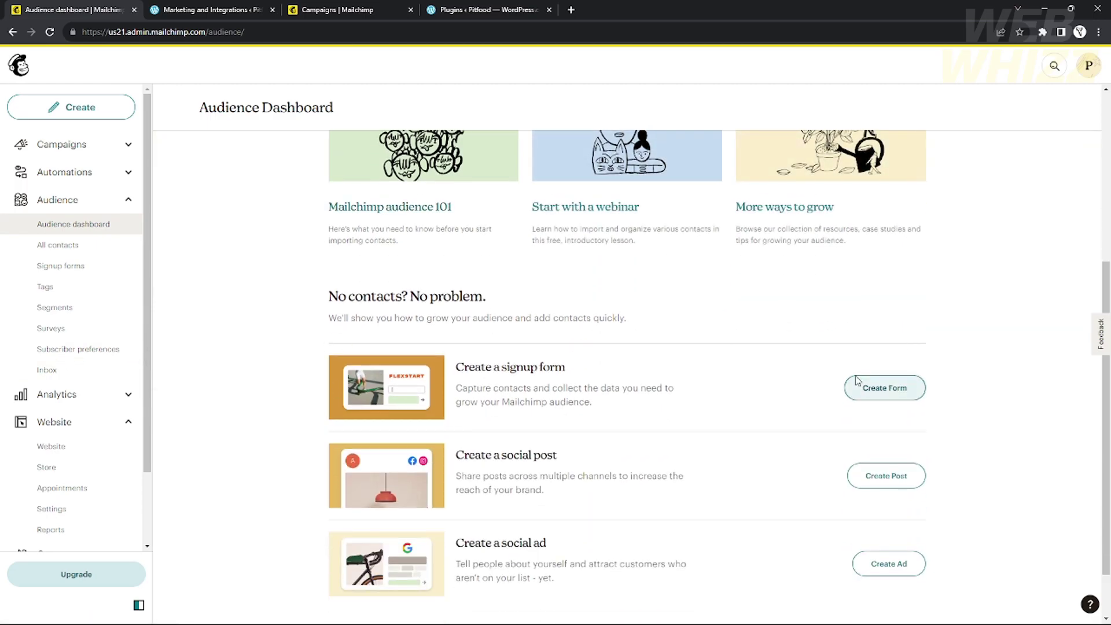
scroll(521, 386, down, 1)
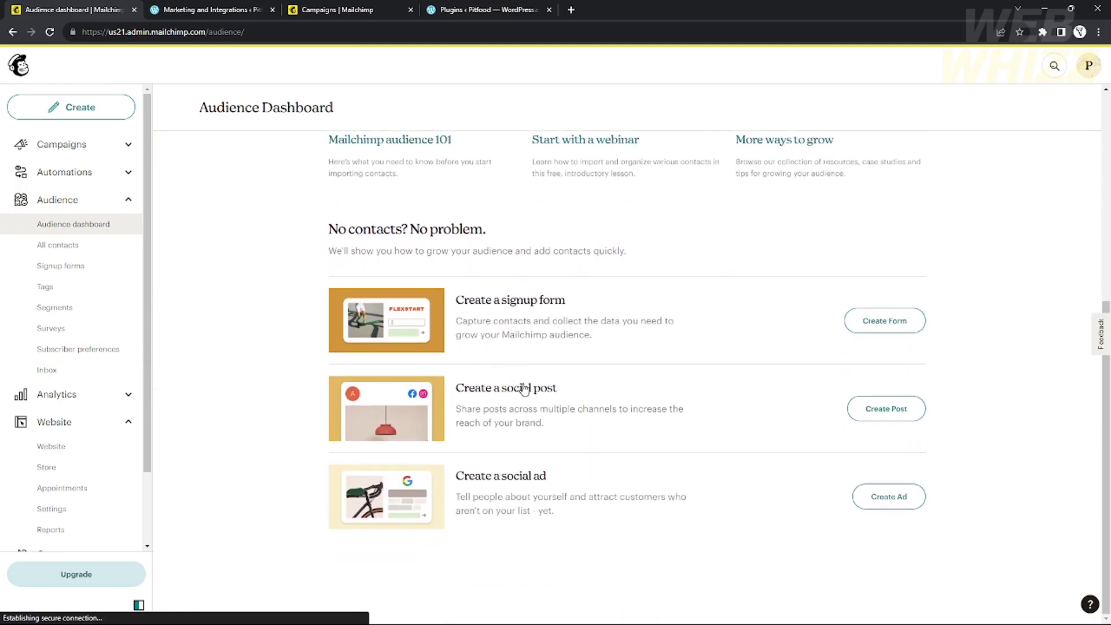
click(64, 224)
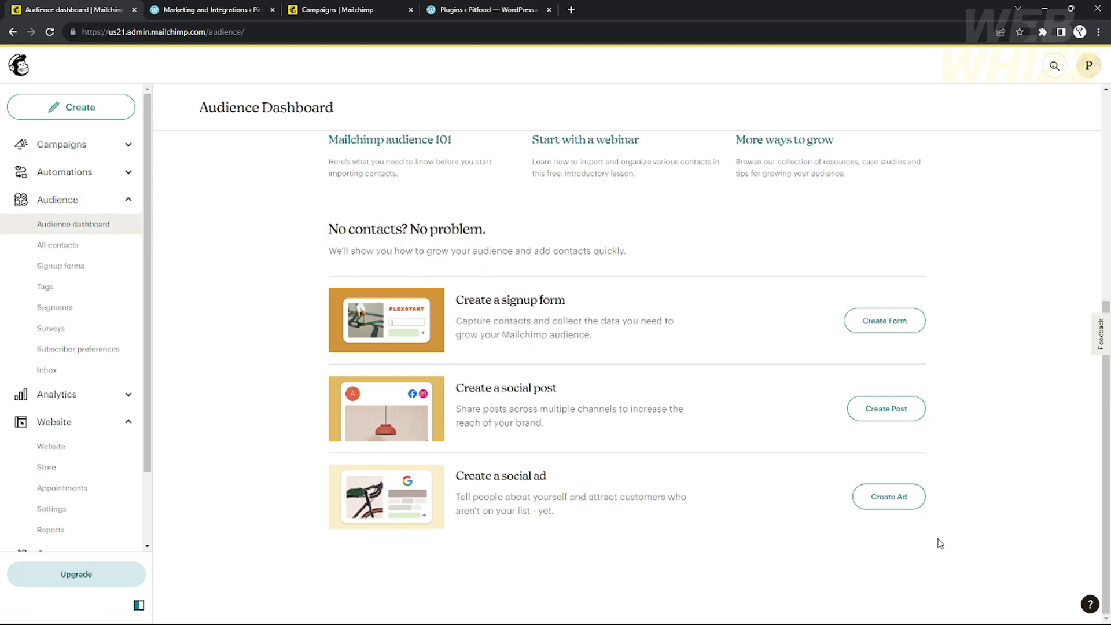
Step: Create a pop-up signup form for the Pit0 audience and begin building it
click(884, 321)
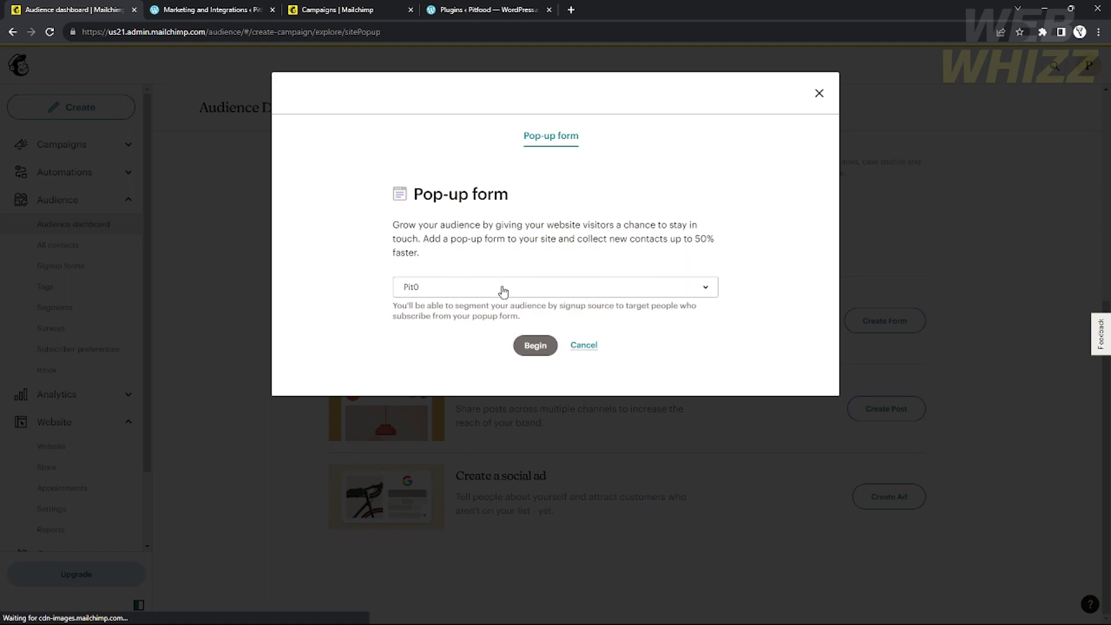
click(560, 292)
click(561, 292)
click(531, 345)
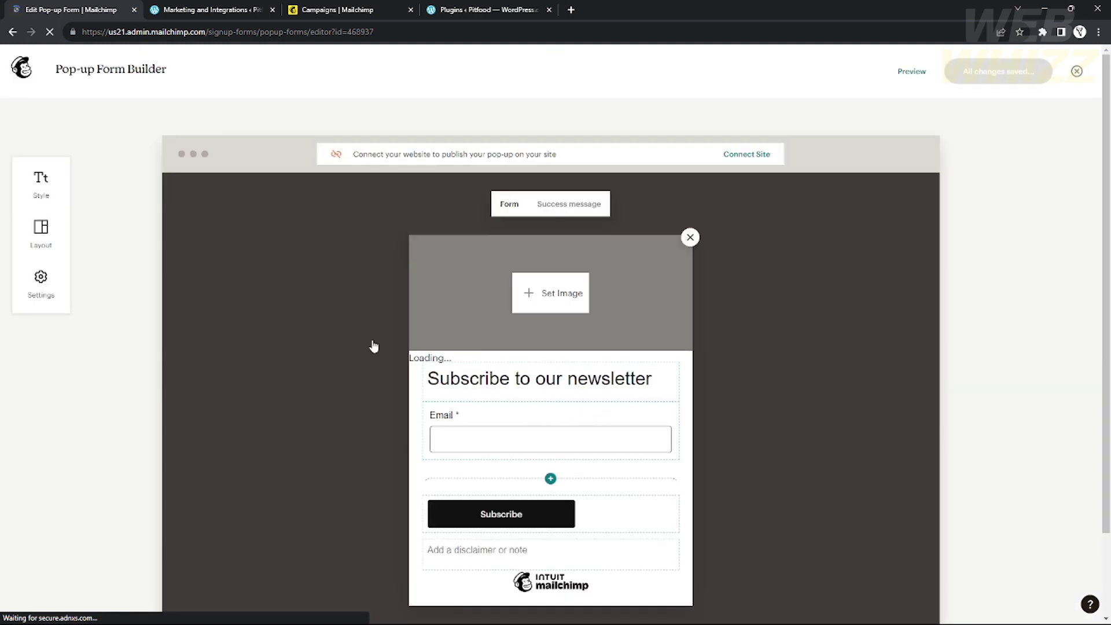
Step: Examine the pop-up form's layout and the Email field's settings
scroll(539, 443, down, 2)
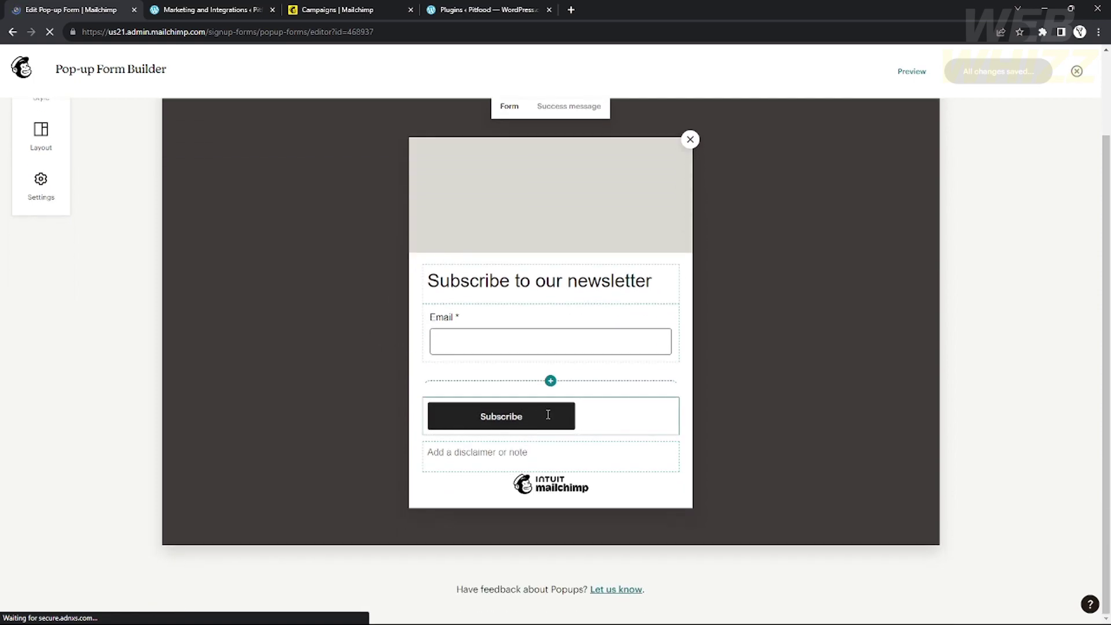
click(492, 342)
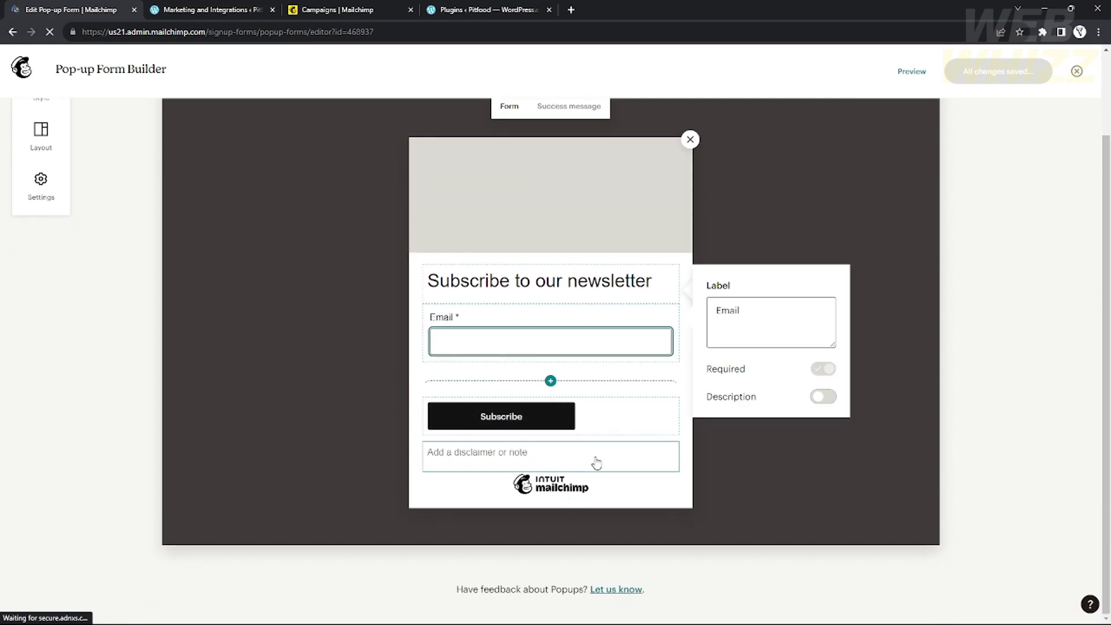
click(850, 580)
scroll(833, 564, up, 2)
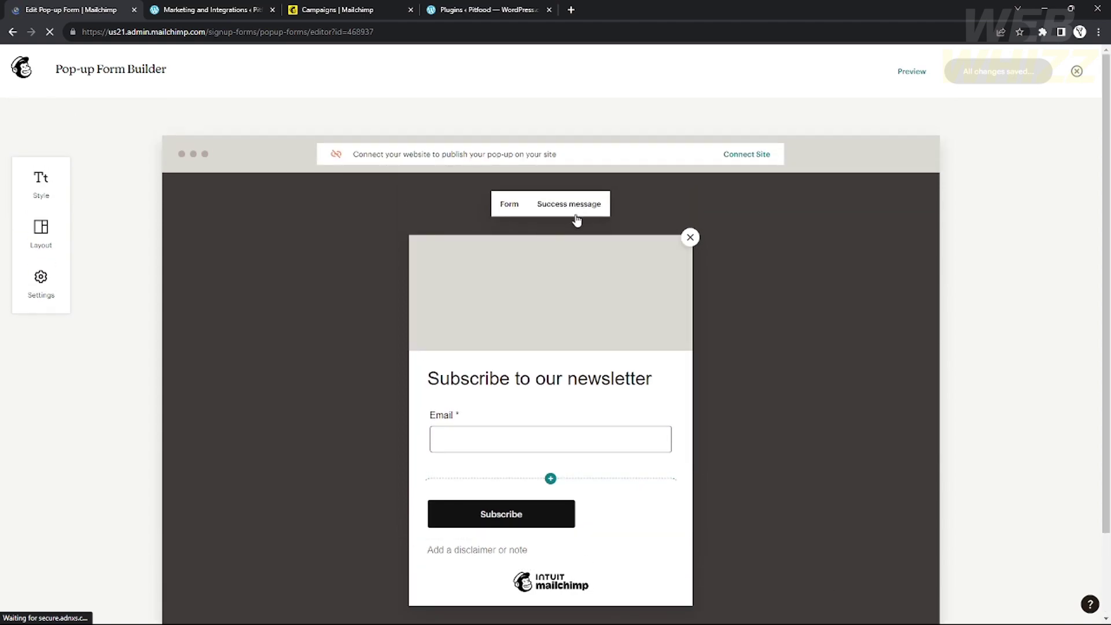
Step: Start connecting a site to the pop-up form, and copy the address pitz14.wordpress.com from the site view in WordPress.com
click(722, 155)
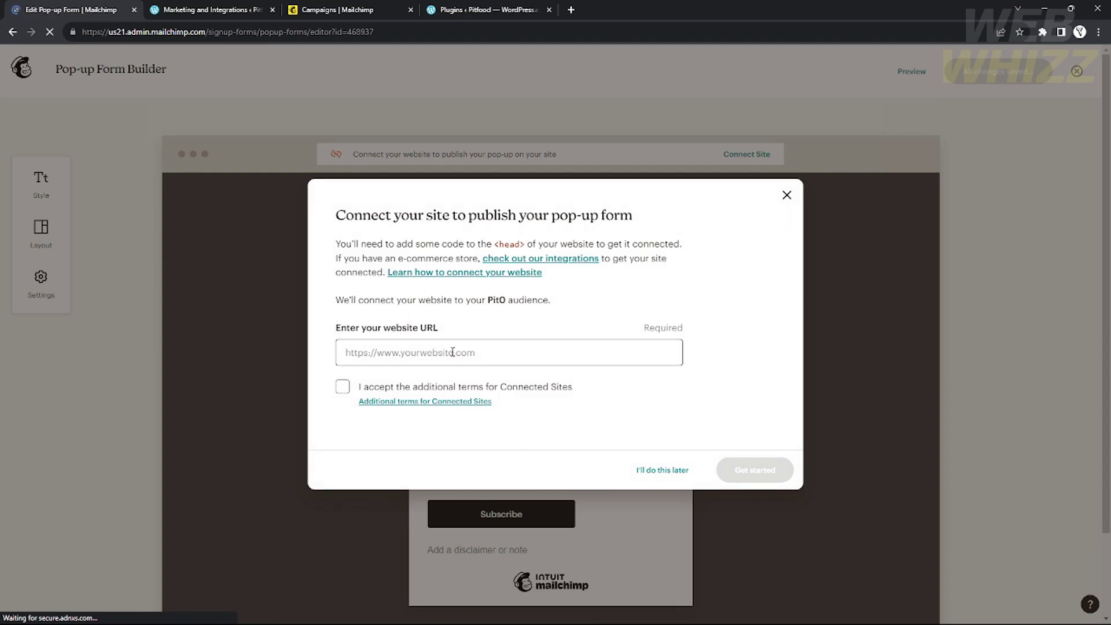
click(489, 353)
click(167, 8)
scroll(164, 74, up, 2)
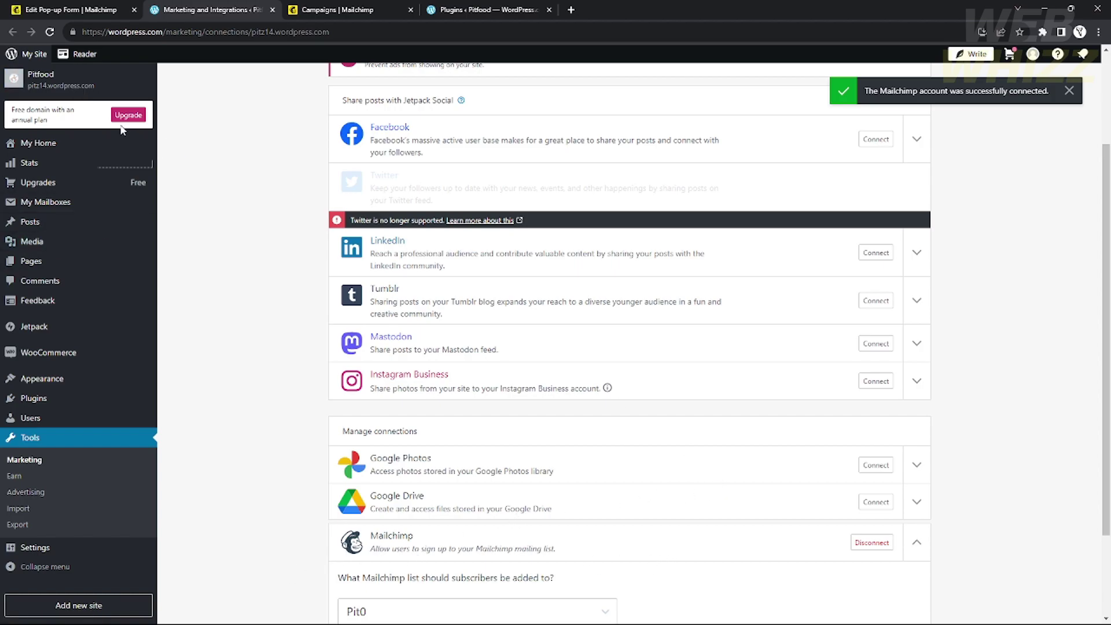
click(56, 87)
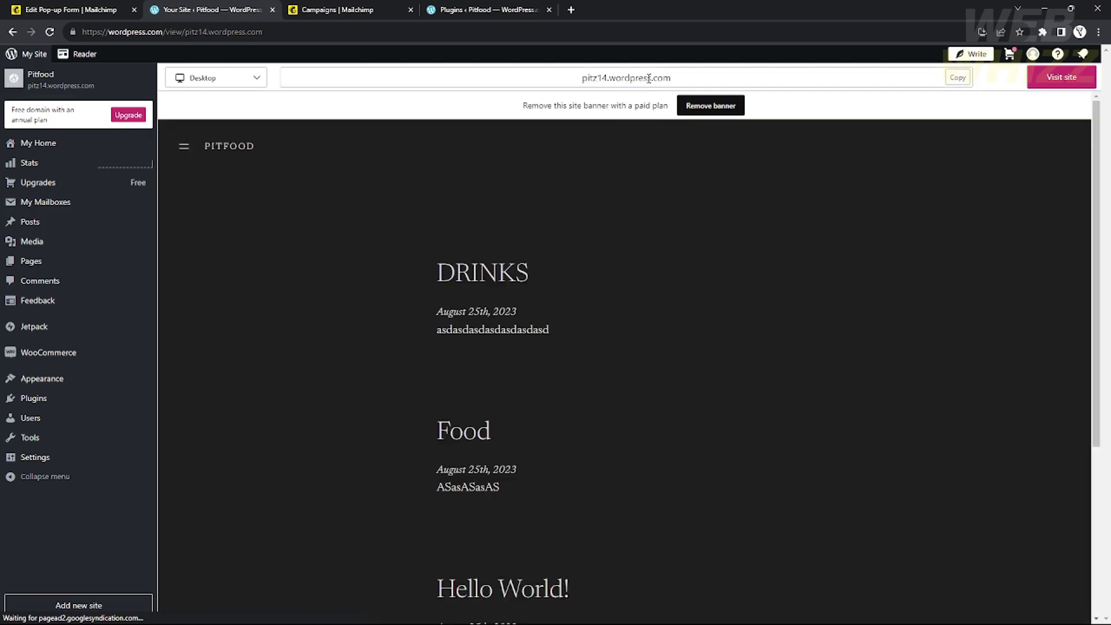
double_click(649, 78)
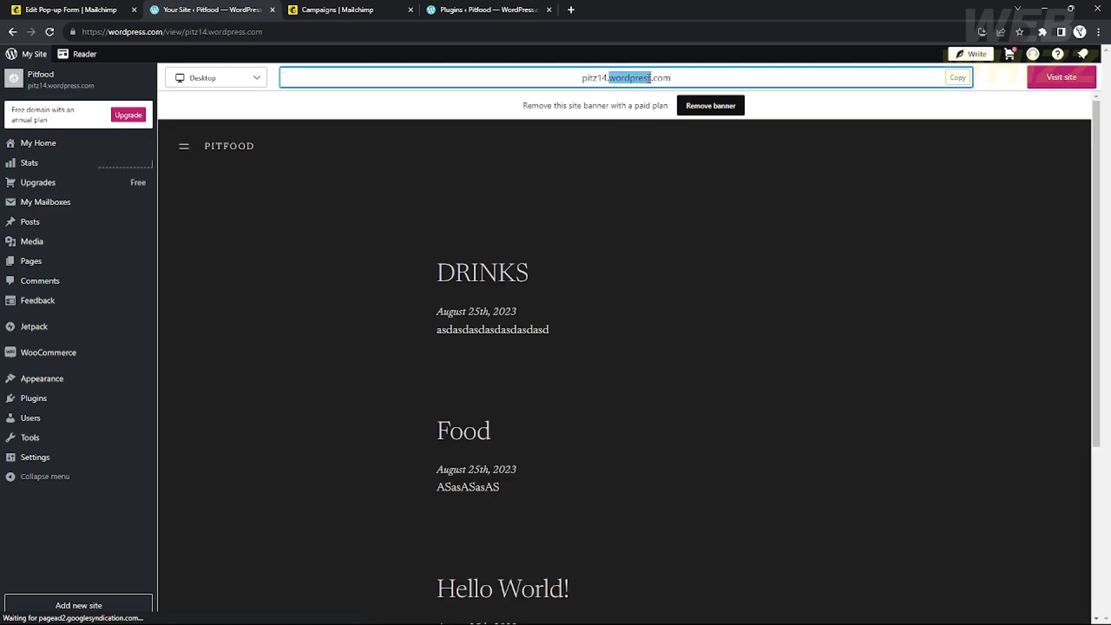
triple_click(649, 77)
key(ctrl+c)
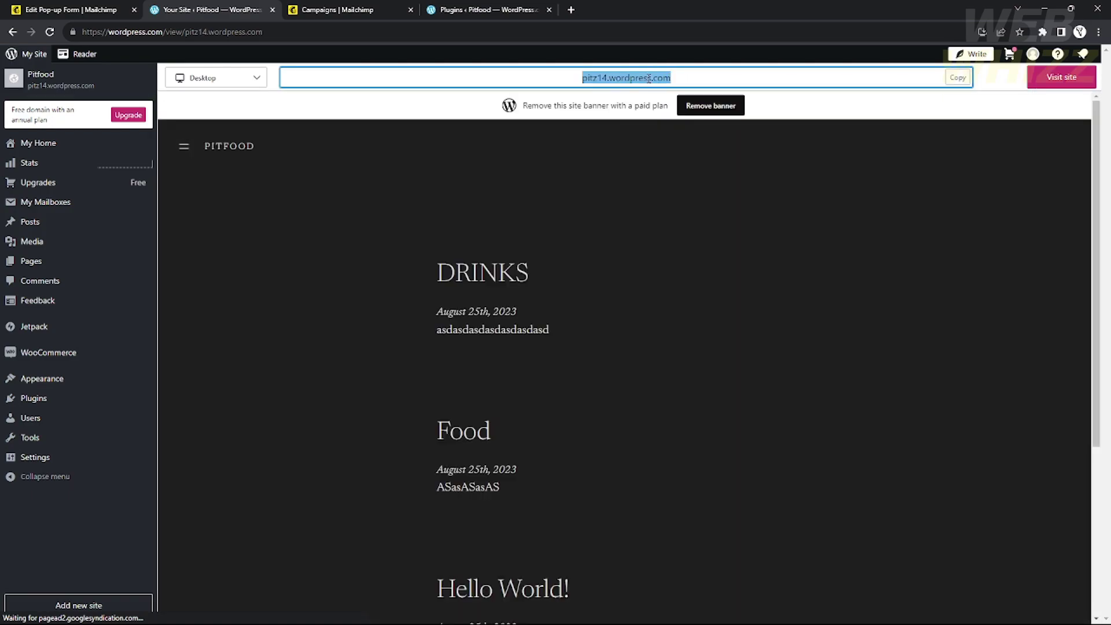
Step: Switch back to Mailchimp, enter pitz14.wordpress.com as the website URL, accept the Connected Sites terms and generate the connection code
click(64, 10)
key(ctrl+v)
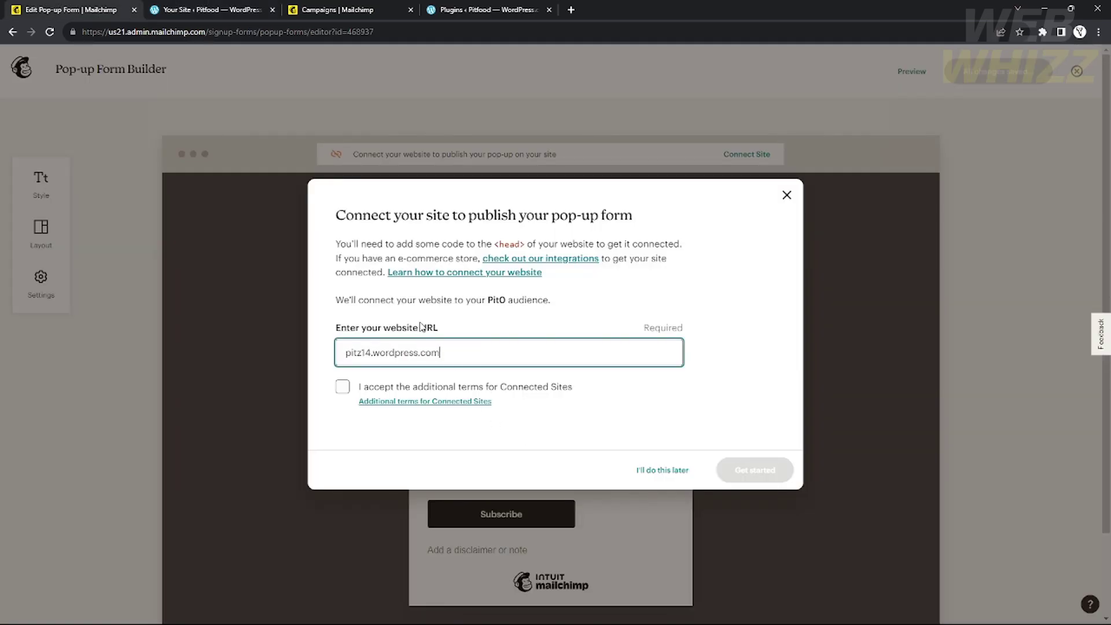
click(342, 389)
click(746, 467)
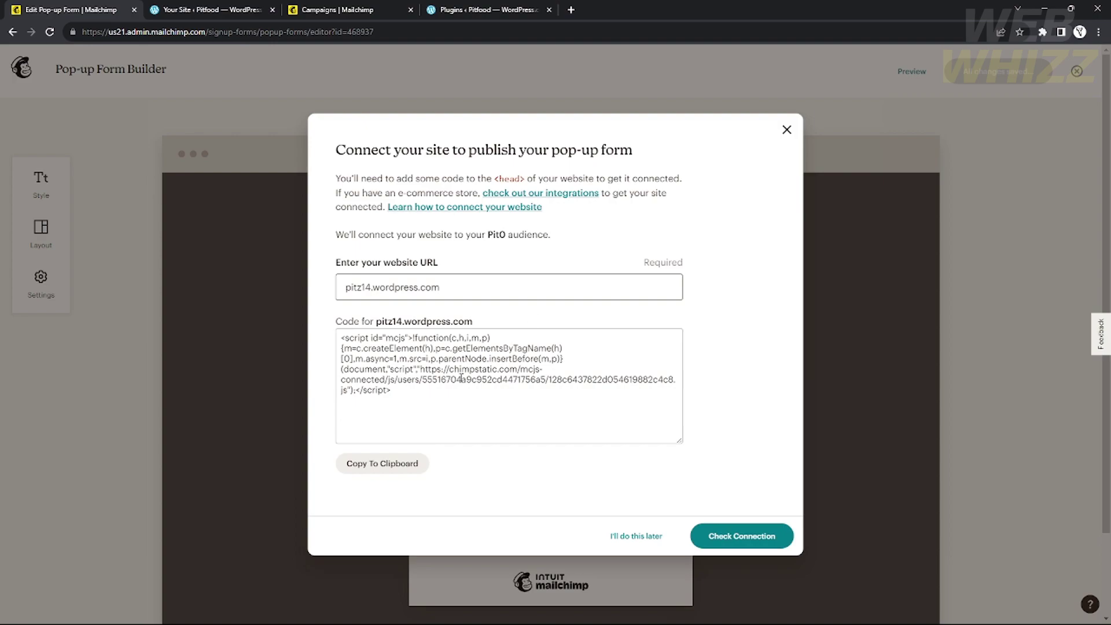
Step: Copy the full connection script for pitz14.wordpress.com to the clipboard
drag(418, 395, 338, 337)
key(ctrl+c)
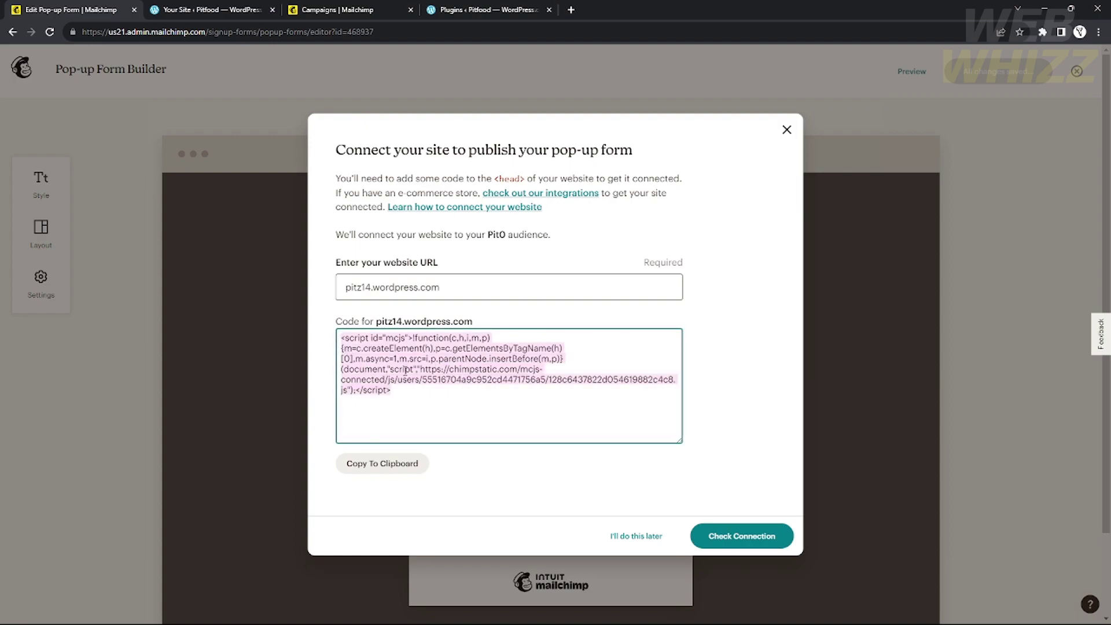
click(423, 464)
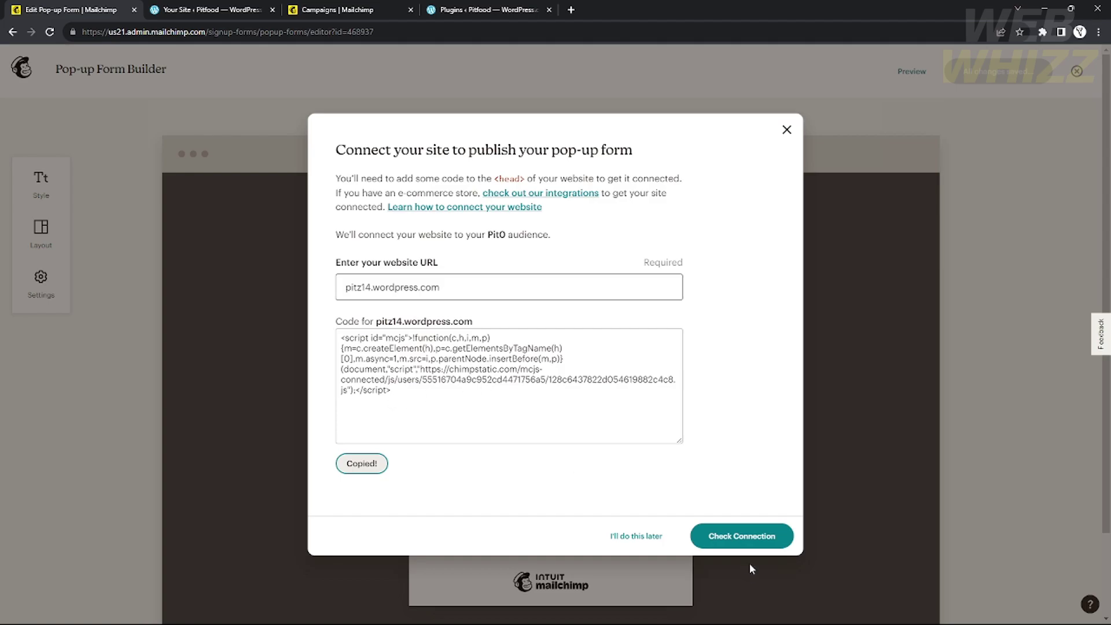
Step: Switch to WordPress.com, open the Blog Home template in the site editor and browse the available blocks and media
click(208, 9)
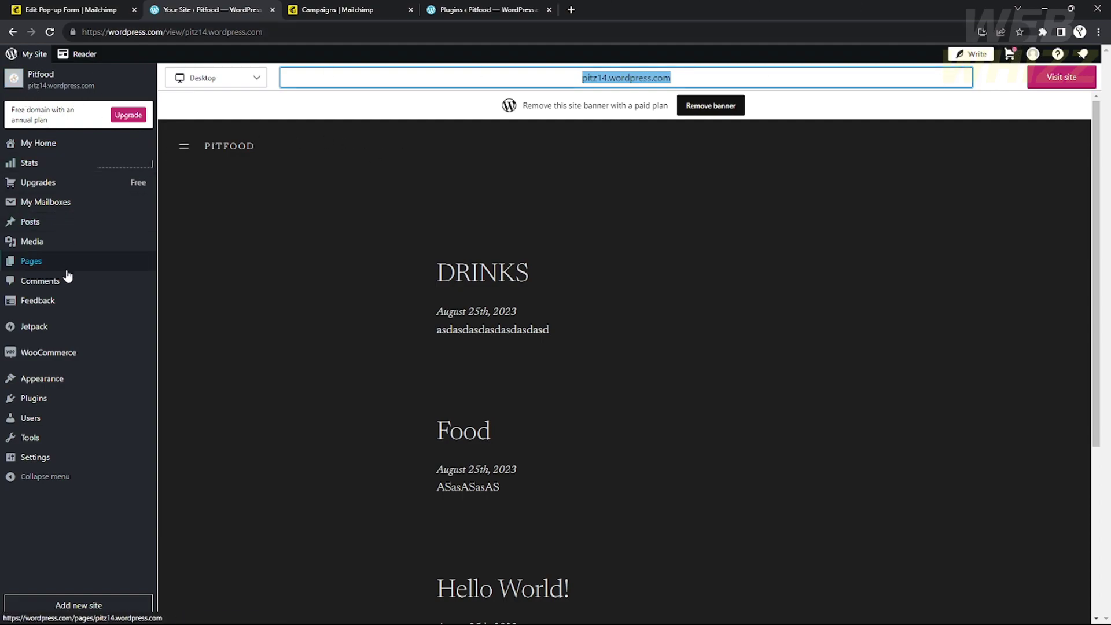
mouse_move(50, 451)
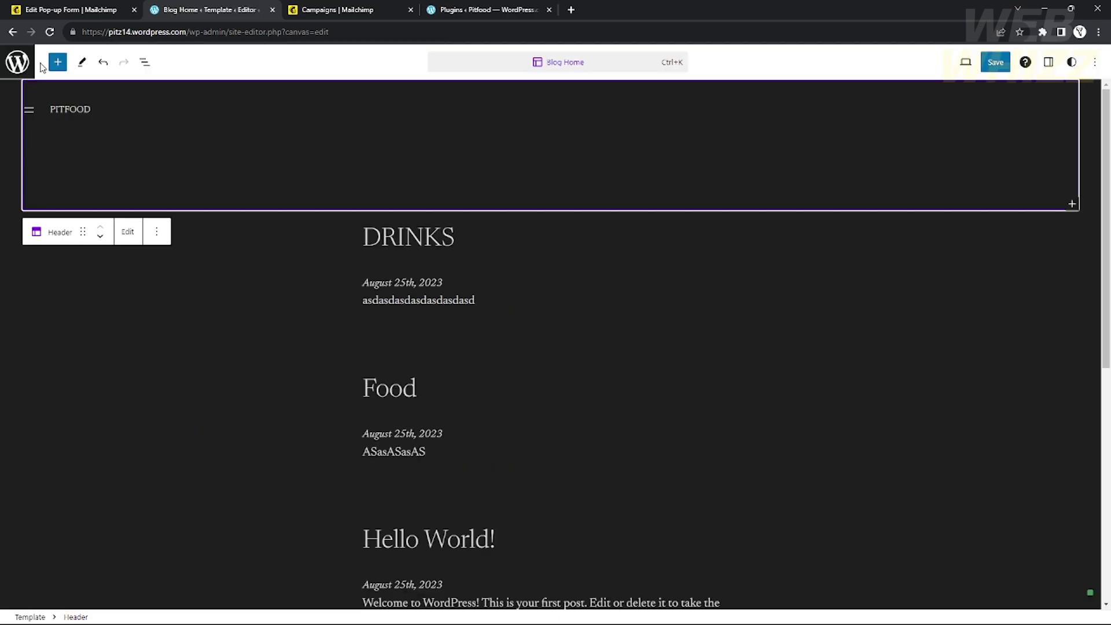
click(57, 62)
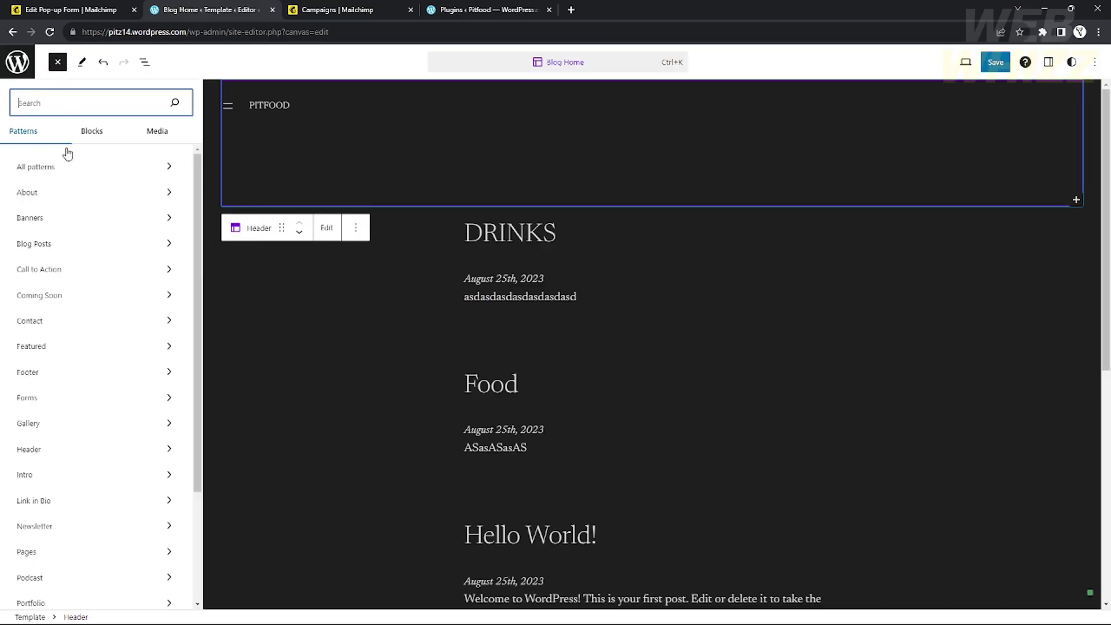
click(96, 133)
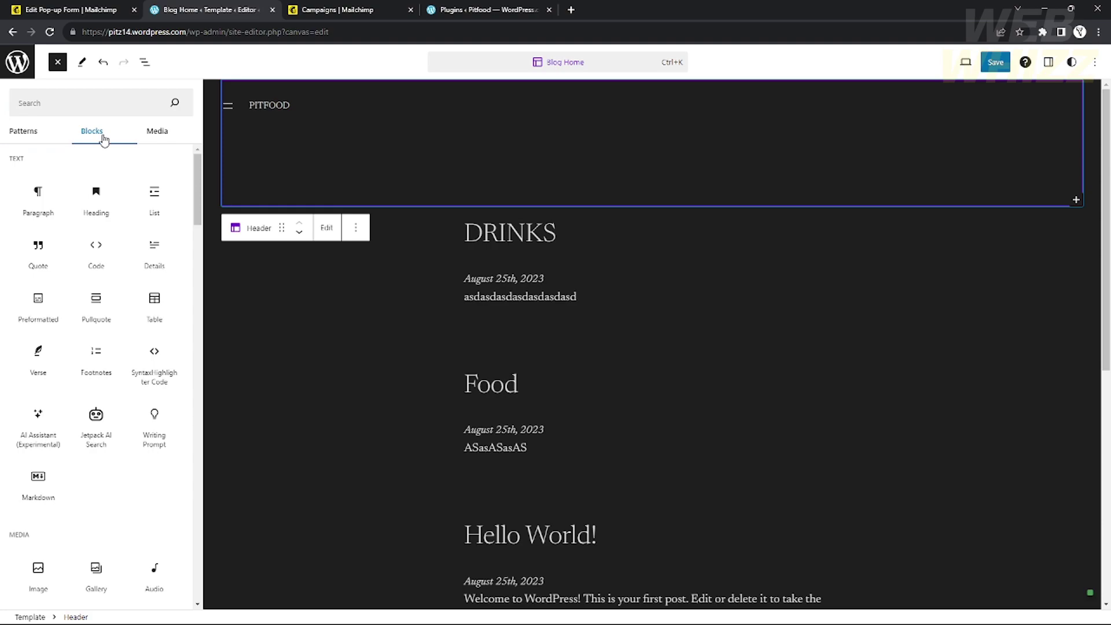
mouse_move(149, 297)
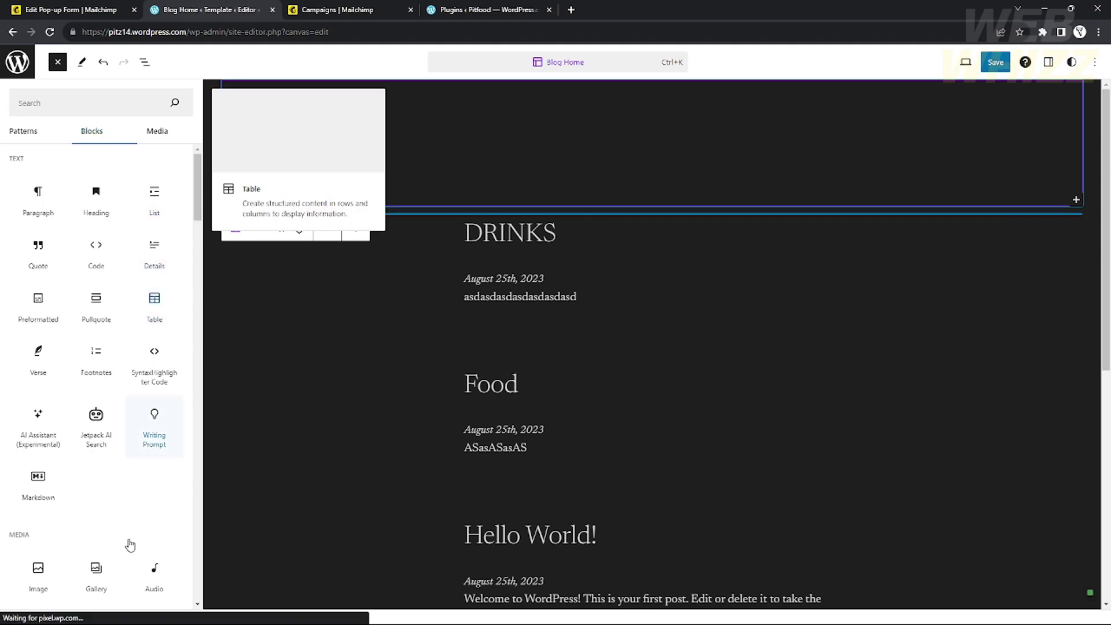
scroll(121, 498, down, 1)
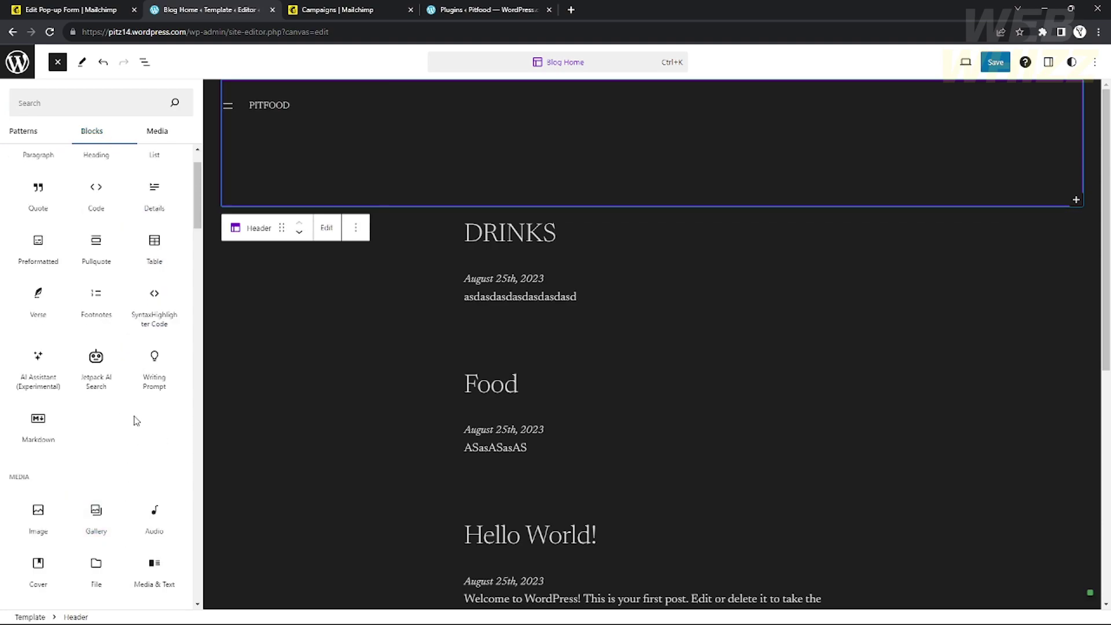
click(157, 131)
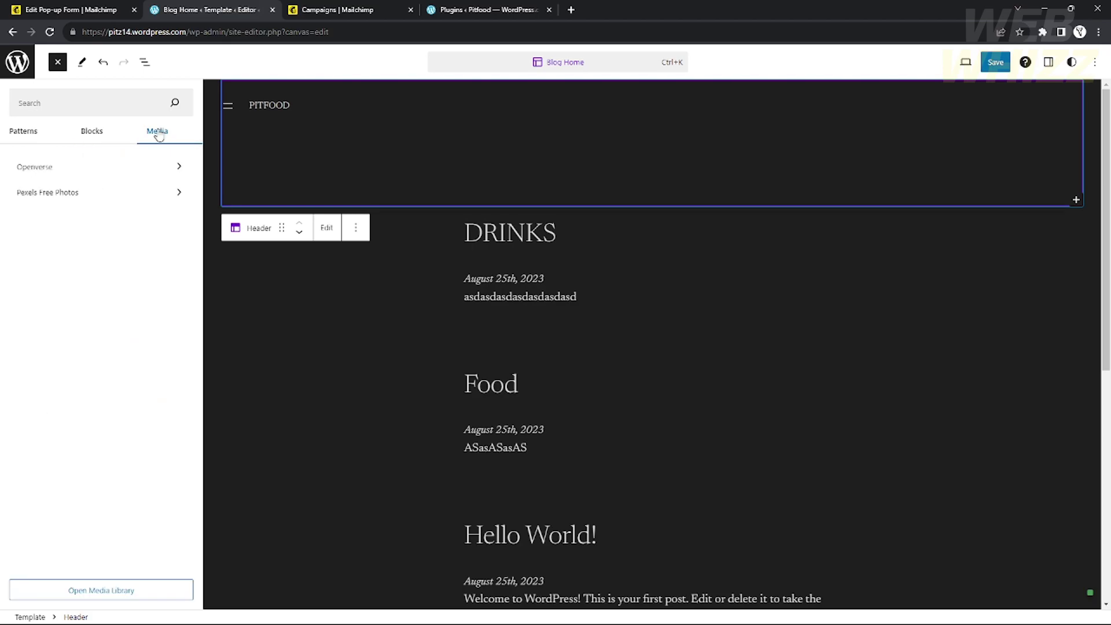
Step: Paste the Mailchimp script directly below the header template part in the Blog Home template's code and save the template
click(1094, 62)
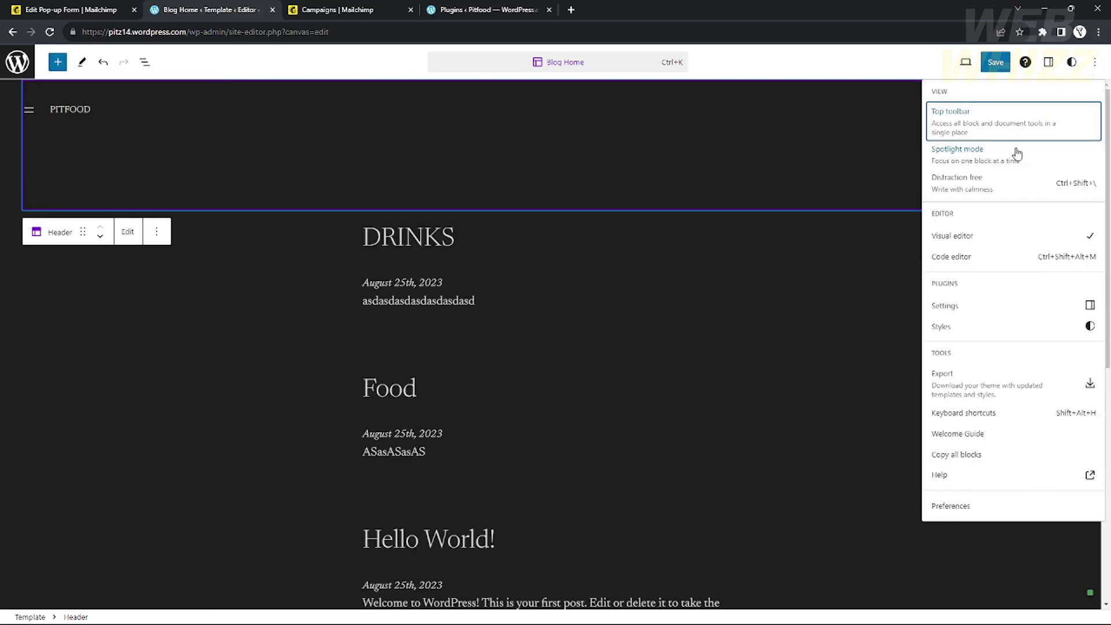
click(981, 265)
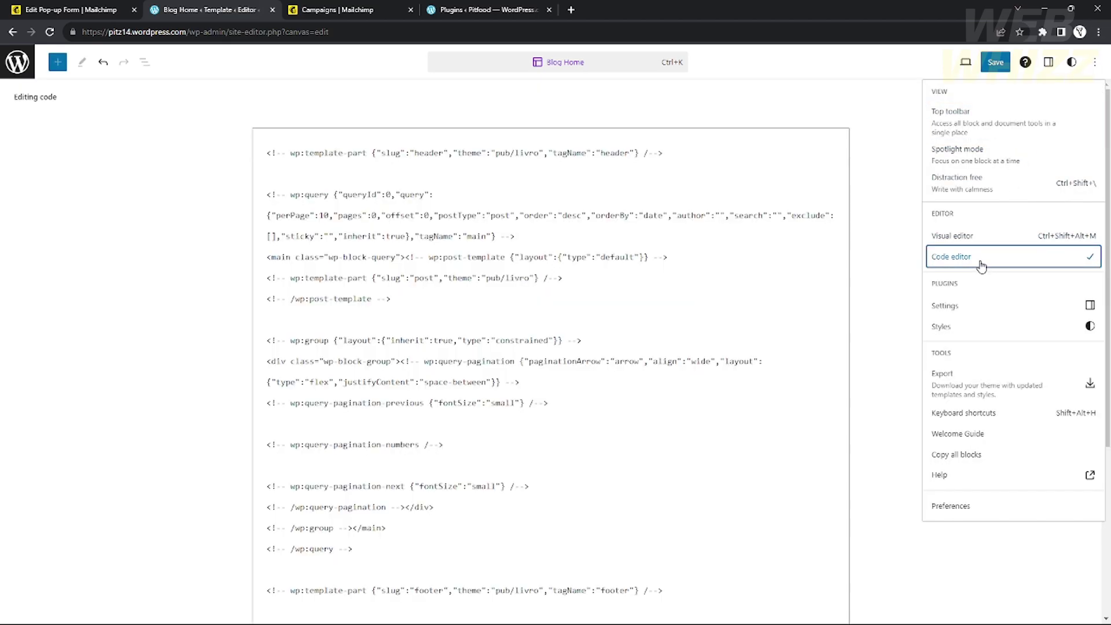
scroll(599, 322, down, 5)
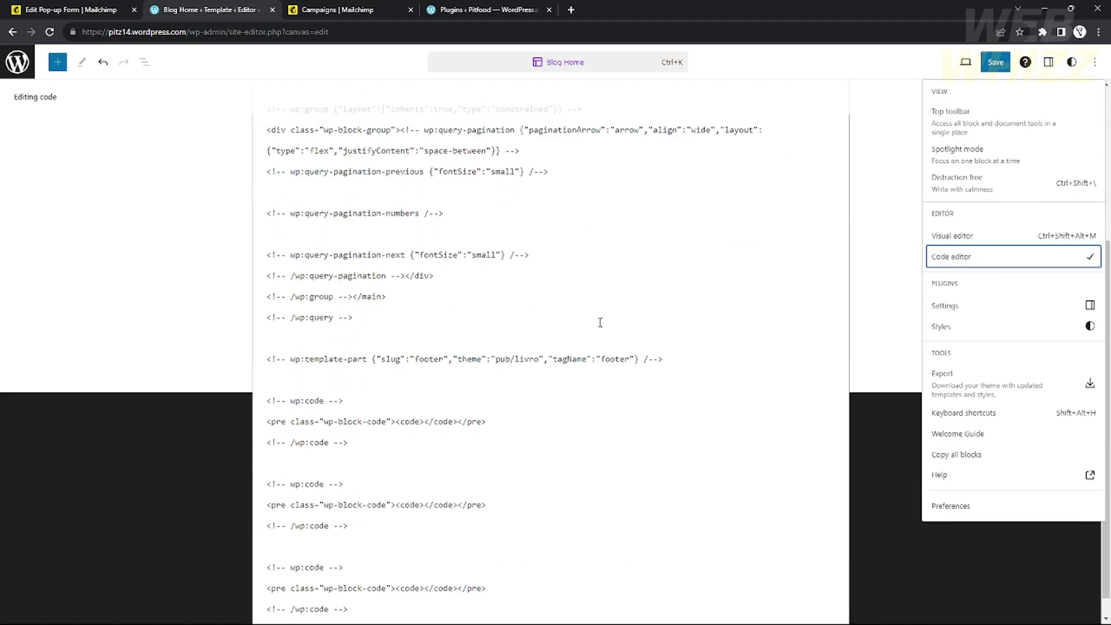
scroll(600, 322, up, 5)
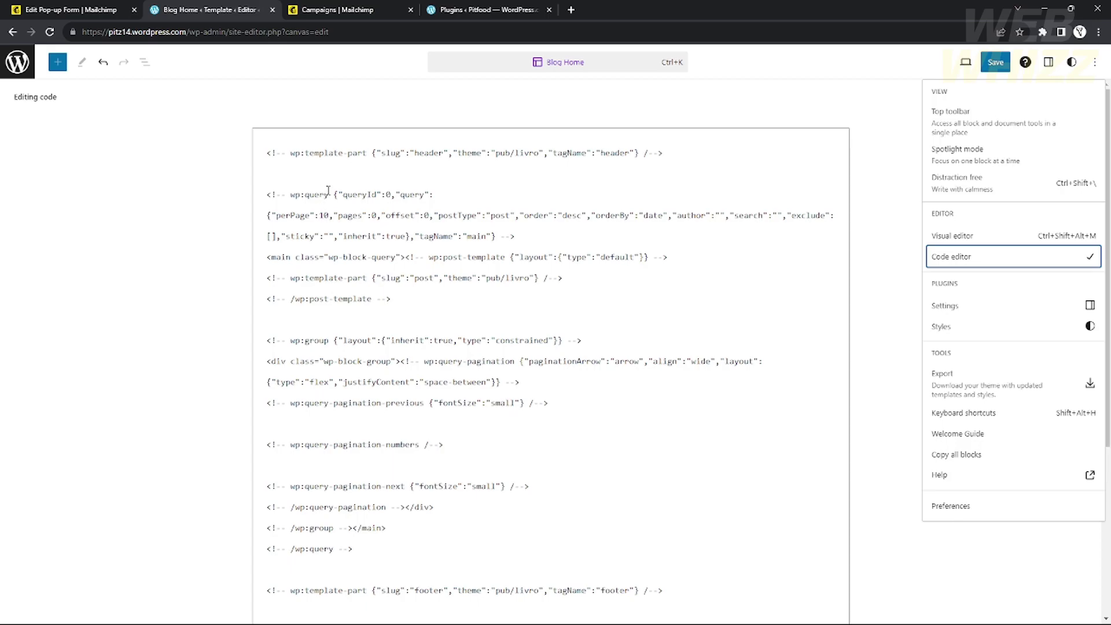
click(682, 152)
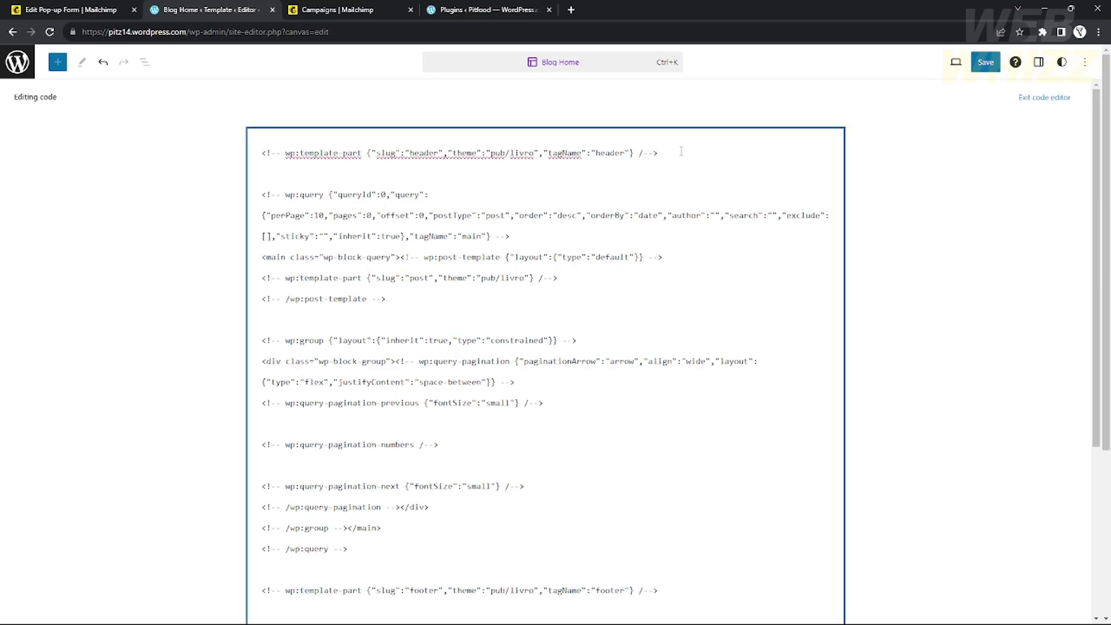
key(ctrl+v)
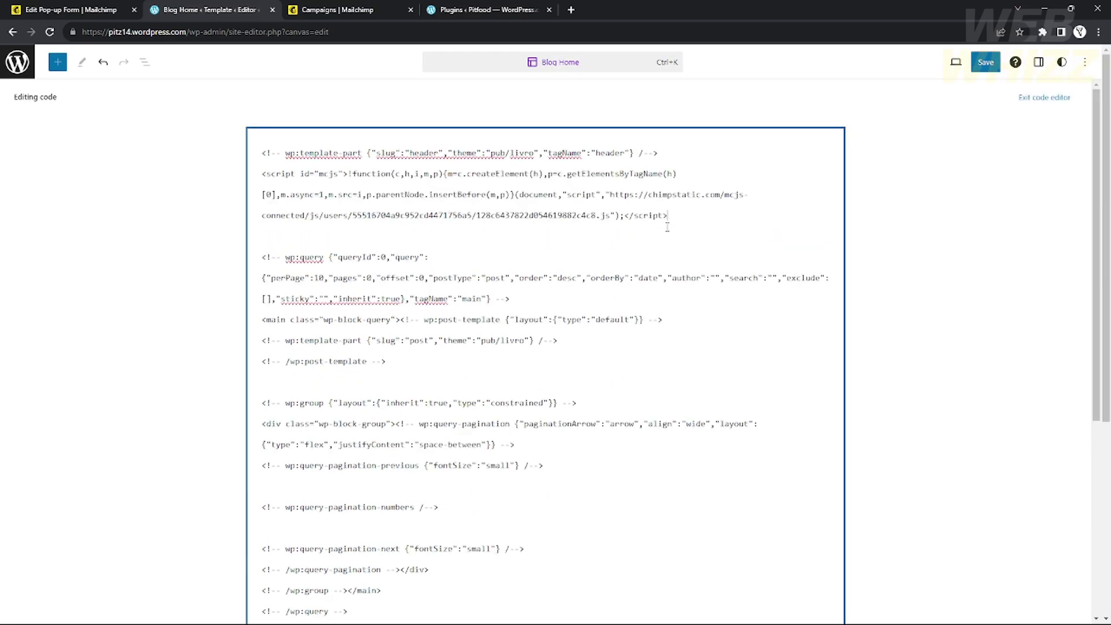
click(985, 62)
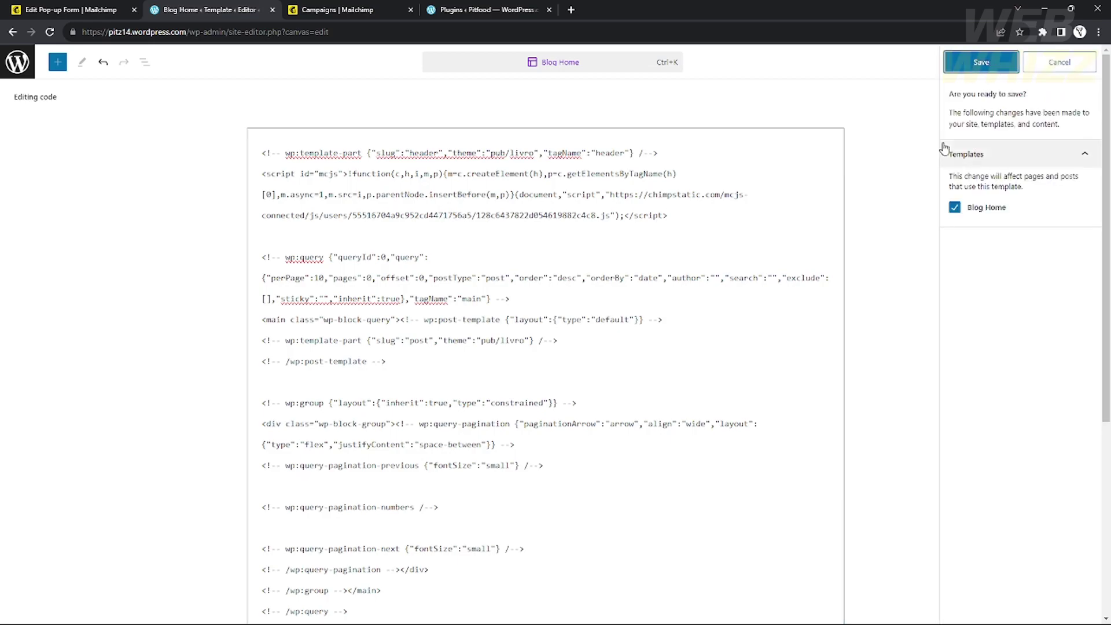
click(983, 64)
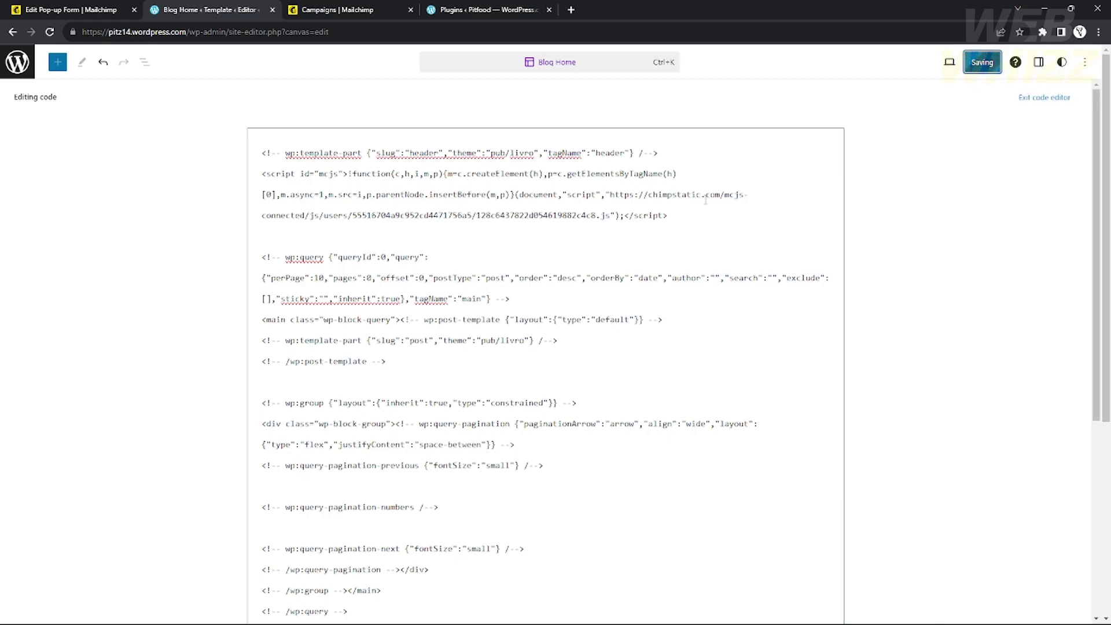
Step: Leave and reopen the Blog Home template in the site editor, and change it from the code editor to the visual editor
click(560, 153)
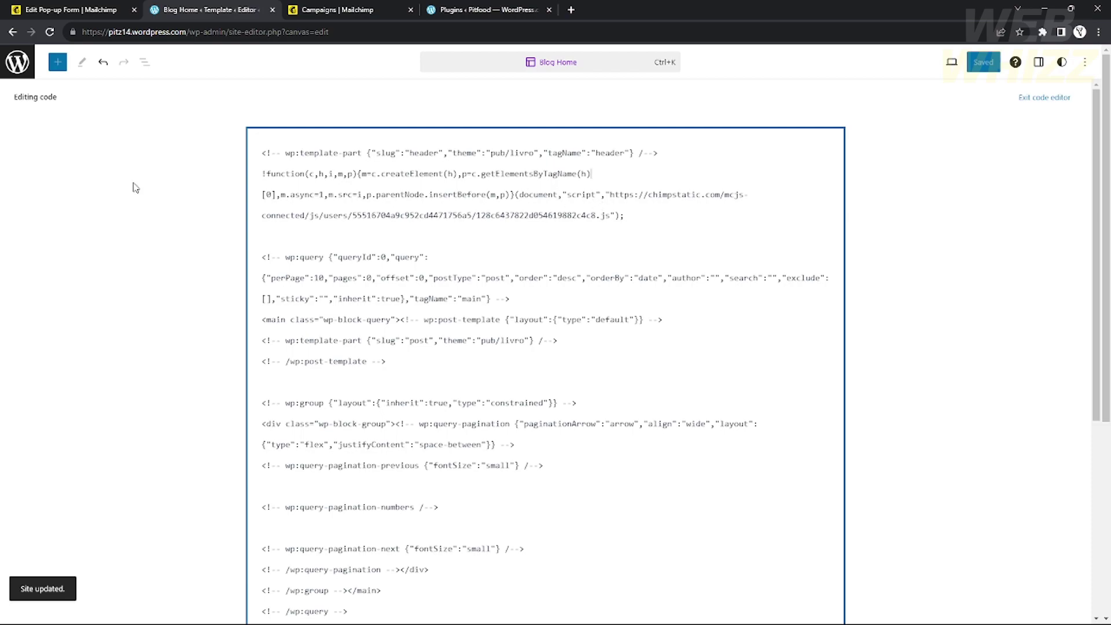
click(11, 33)
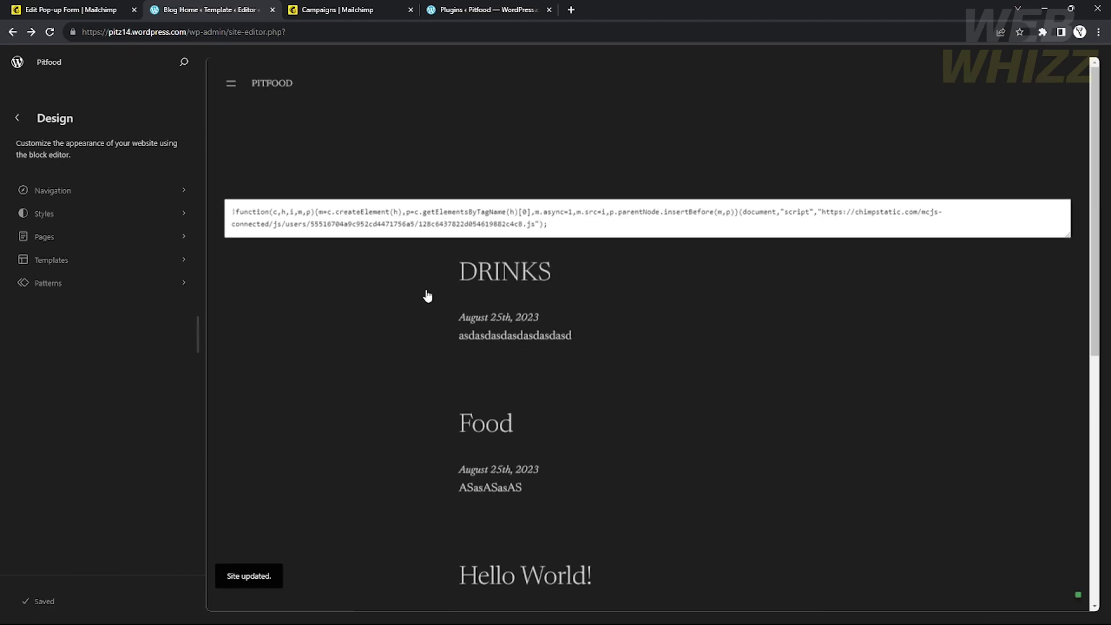
click(369, 160)
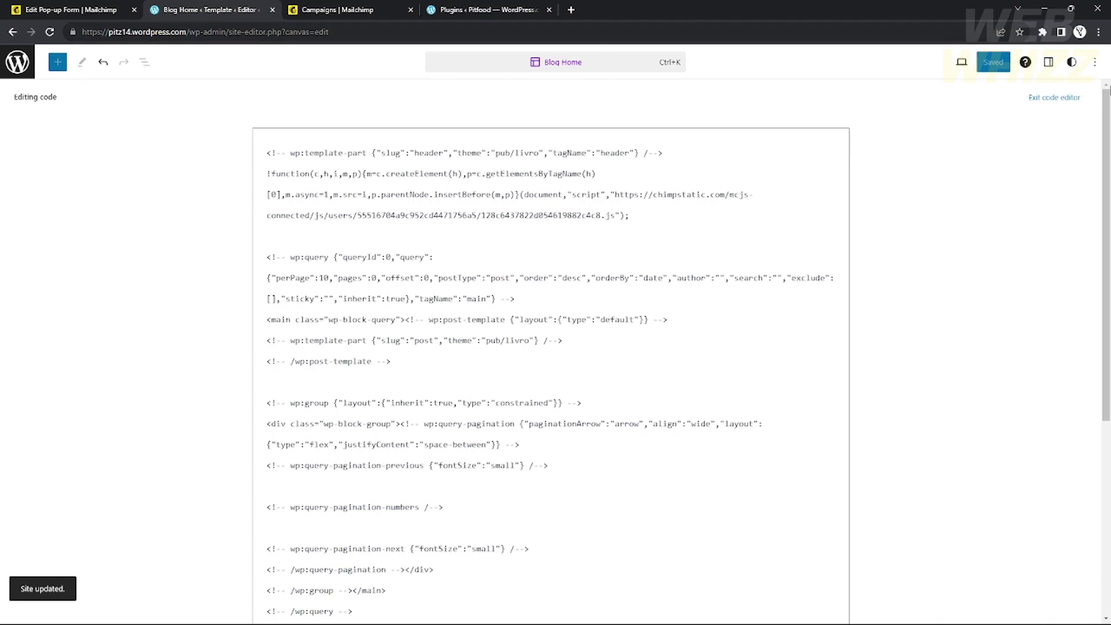
click(1094, 62)
click(1017, 237)
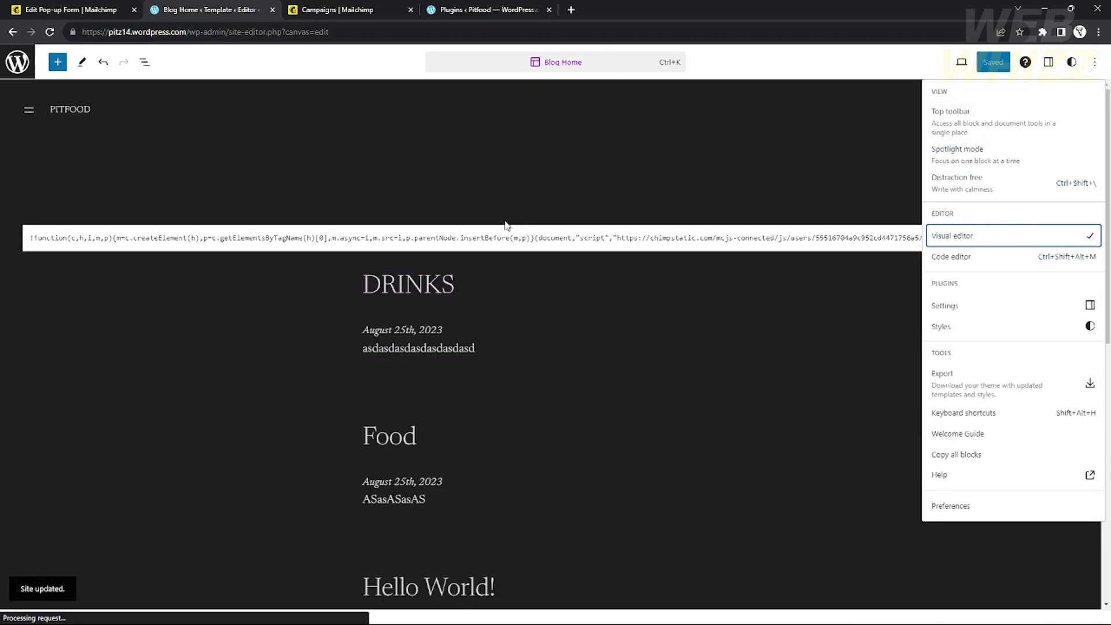
Step: Preview the Custom HTML block holding the Mailchimp script and return it to its HTML view
click(512, 233)
click(133, 204)
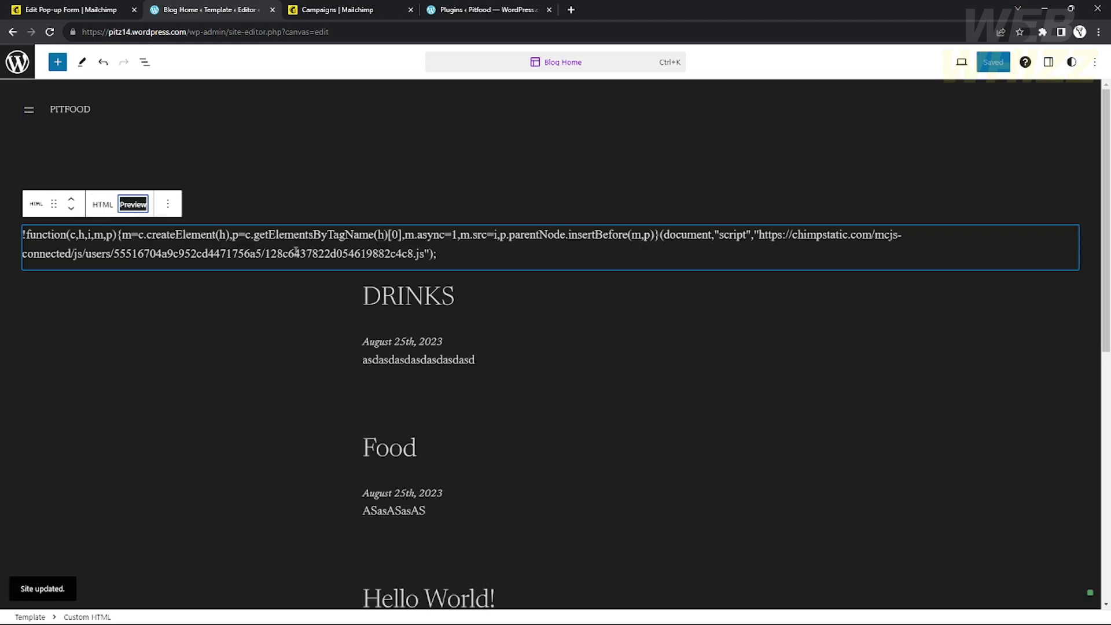
click(103, 204)
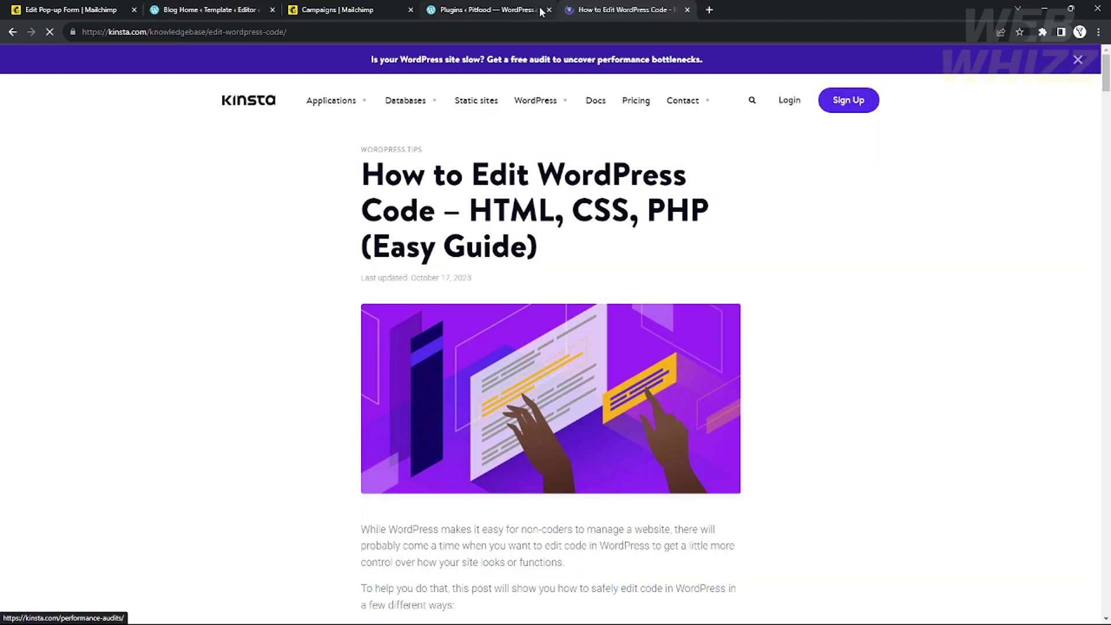
Step: Read the Kinsta guide on editing WordPress code, examining the sections on the full code editor and the Classic Editor
scroll(545, 347, down, 20)
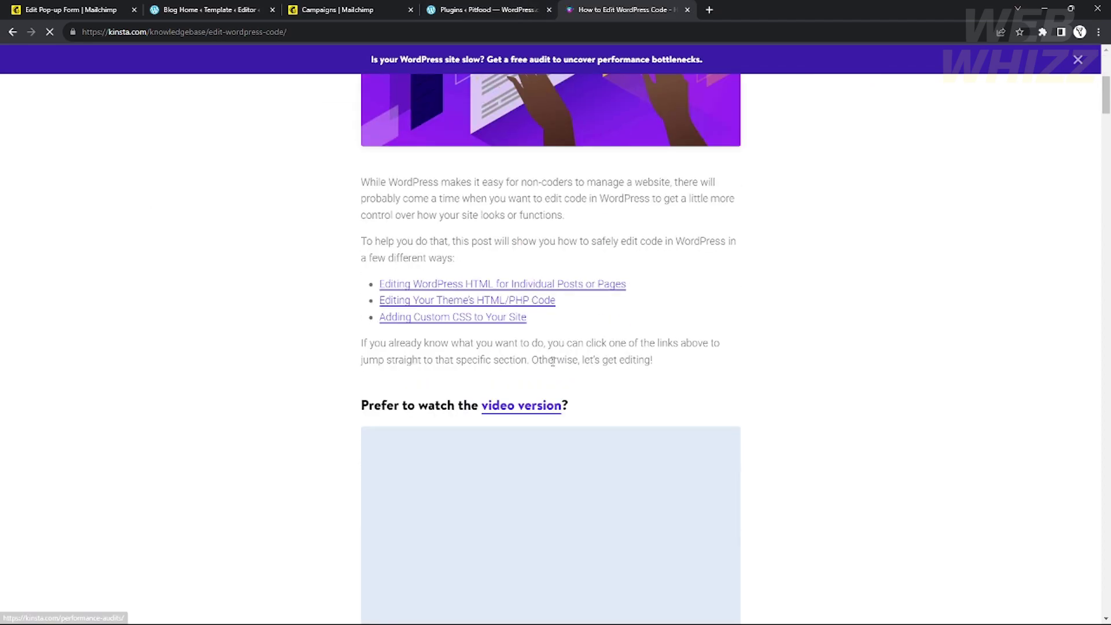
scroll(555, 330, down, 12)
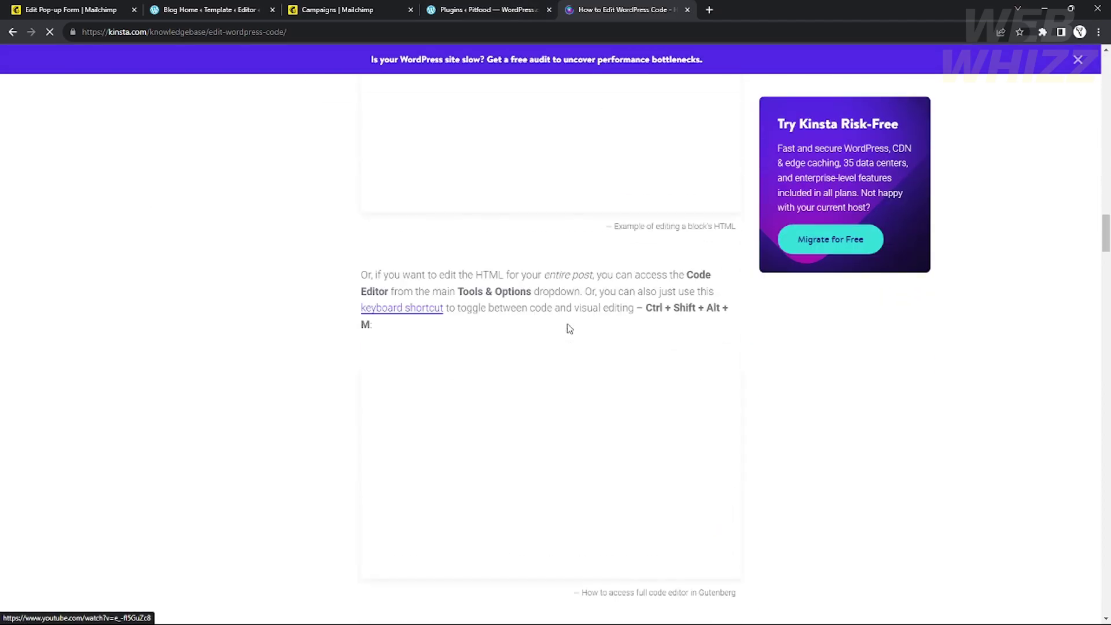
scroll(564, 309, down, 4)
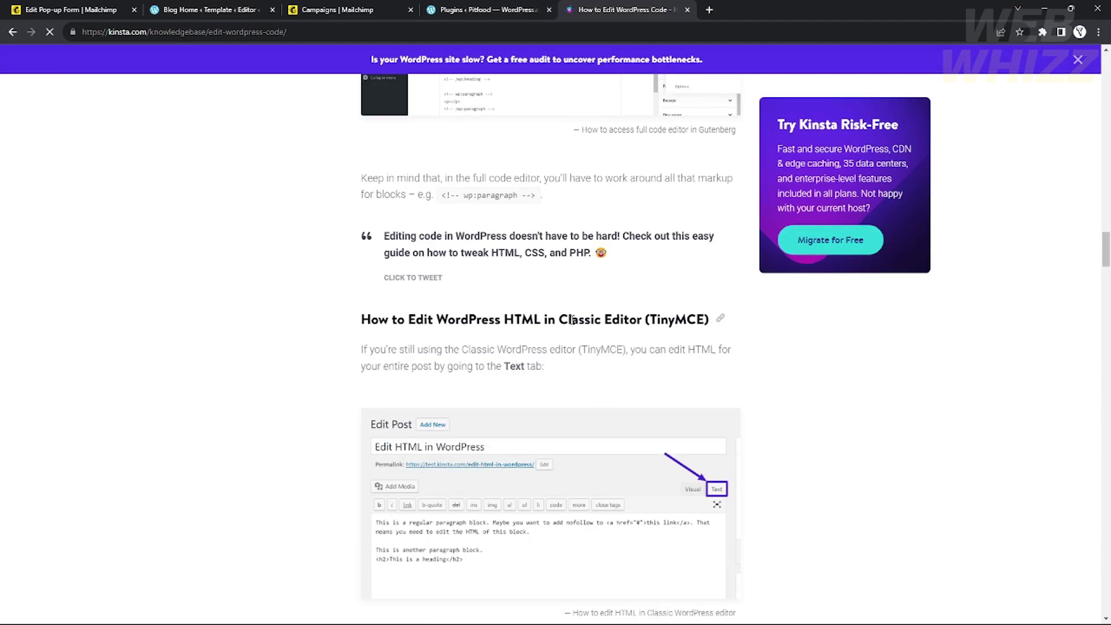
scroll(569, 318, up, 3)
scroll(576, 330, up, 3)
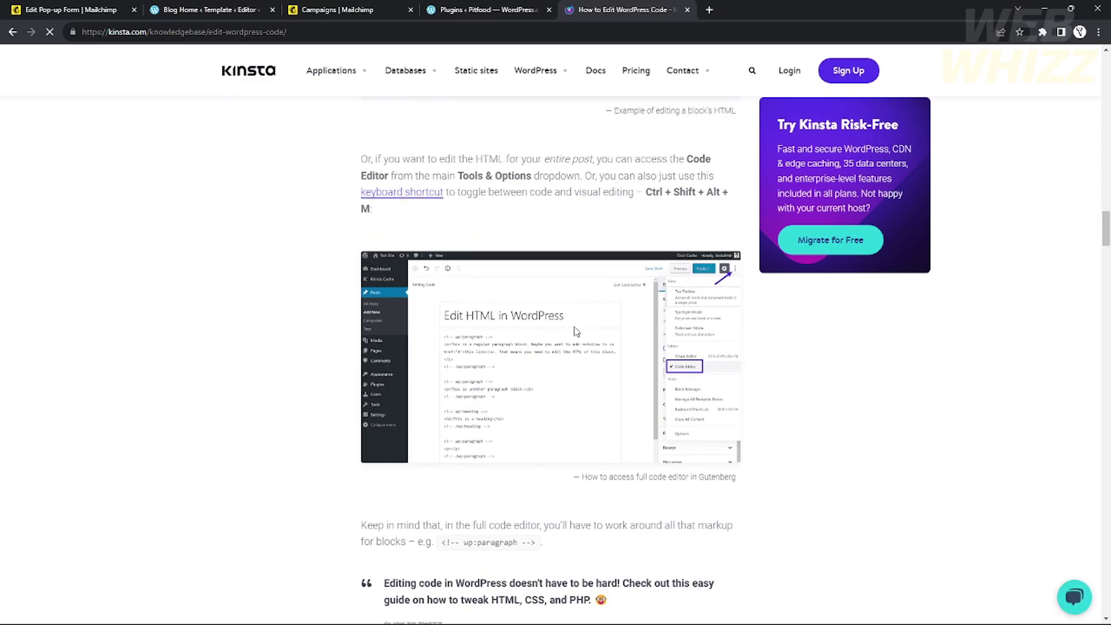
scroll(577, 330, down, 6)
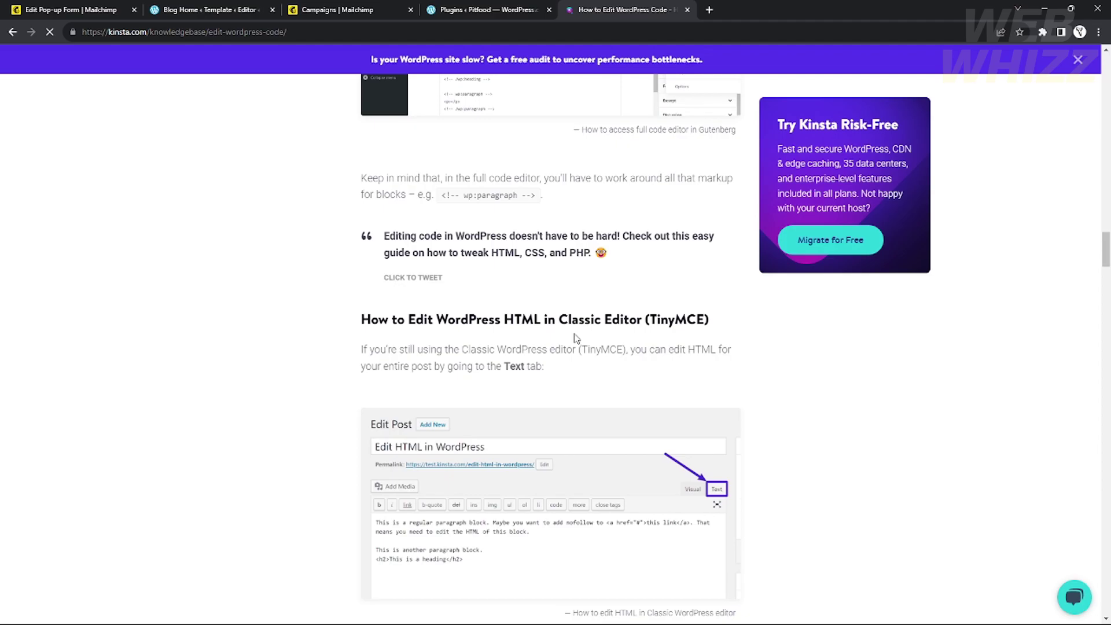
scroll(576, 338, up, 1)
scroll(504, 380, up, 1)
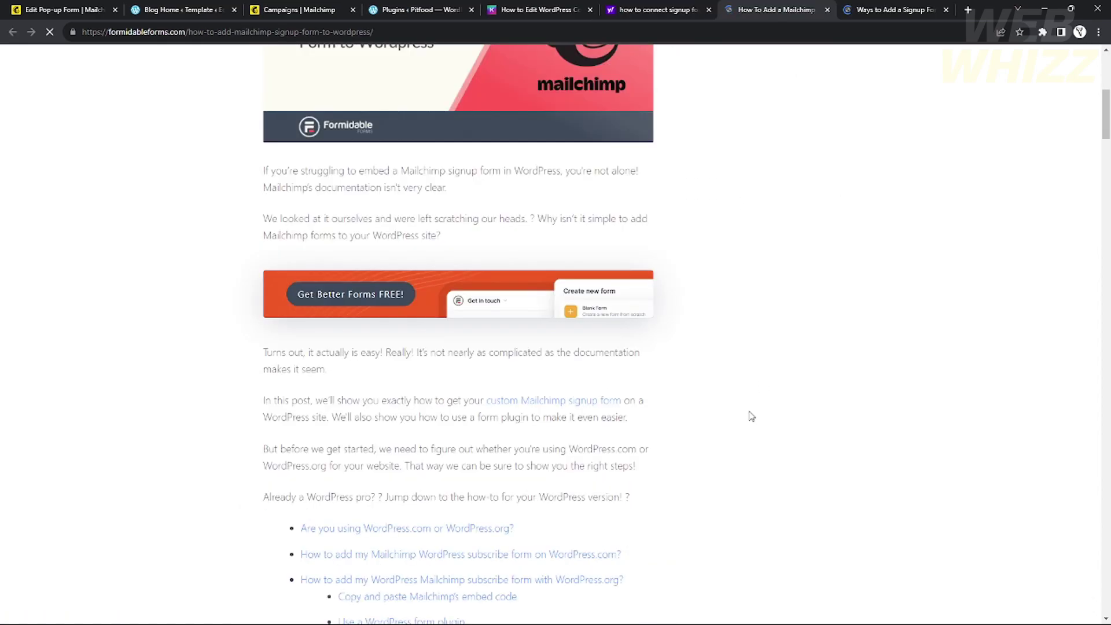
Step: Read the Formidable Forms article on adding a Mailchimp signup form, examining the Mailchimp block and embed code instructions
scroll(700, 373, down, 6)
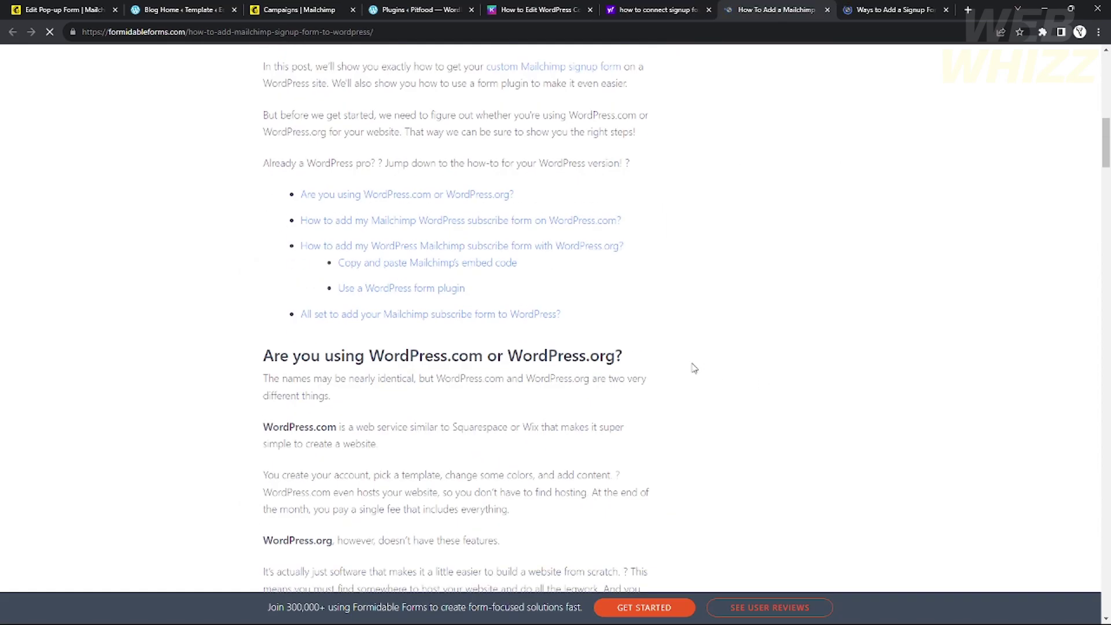
scroll(697, 363, down, 12)
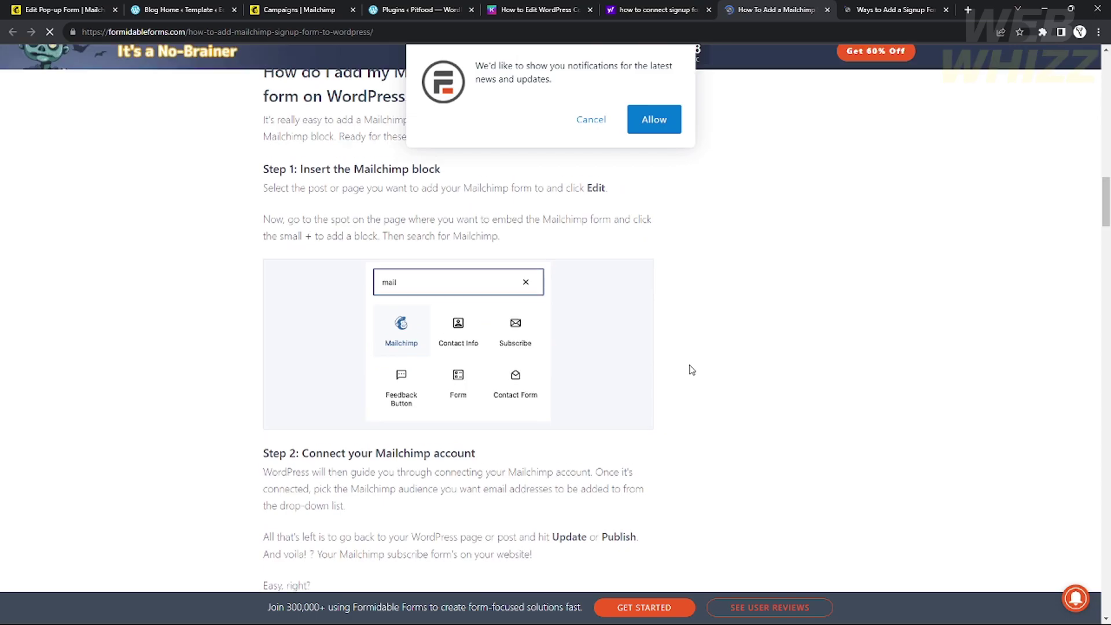
scroll(691, 370, down, 12)
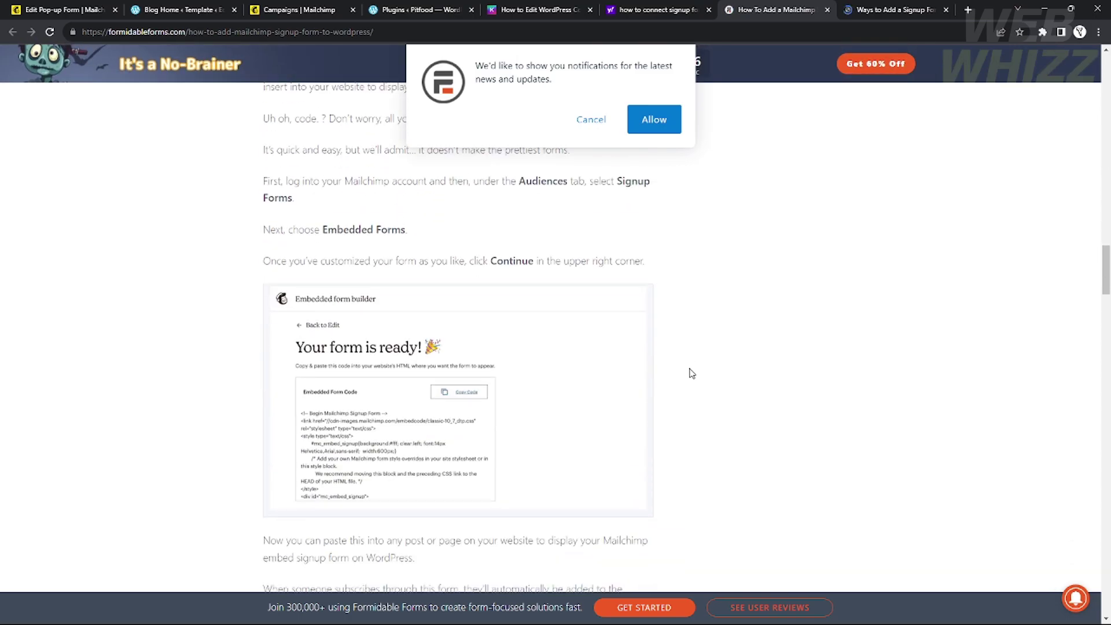
scroll(691, 373, up, 3)
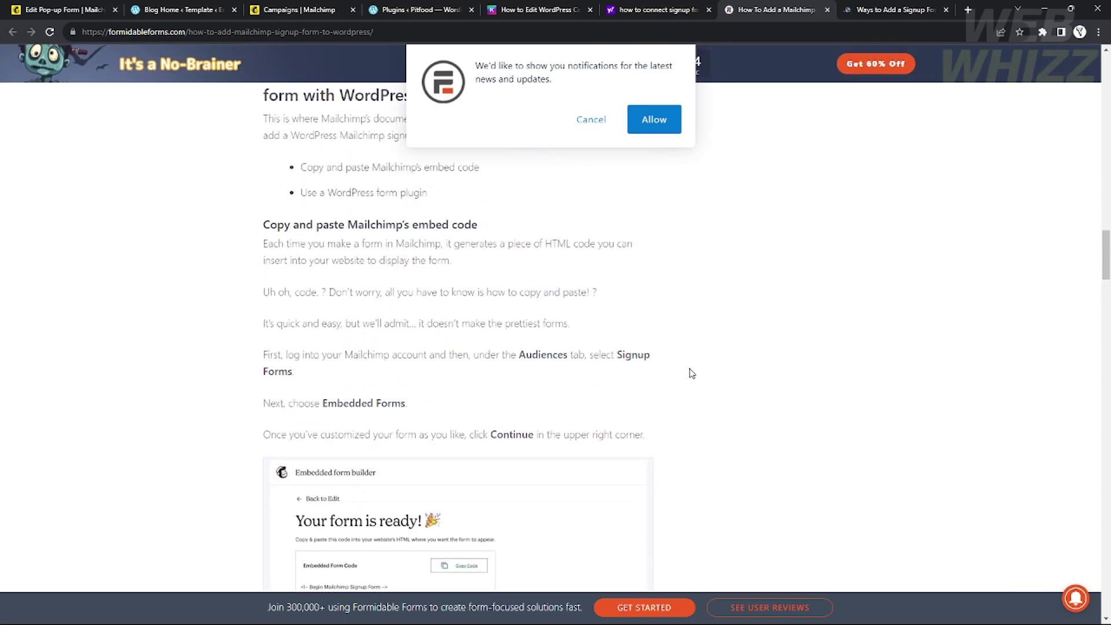
scroll(691, 373, up, 3)
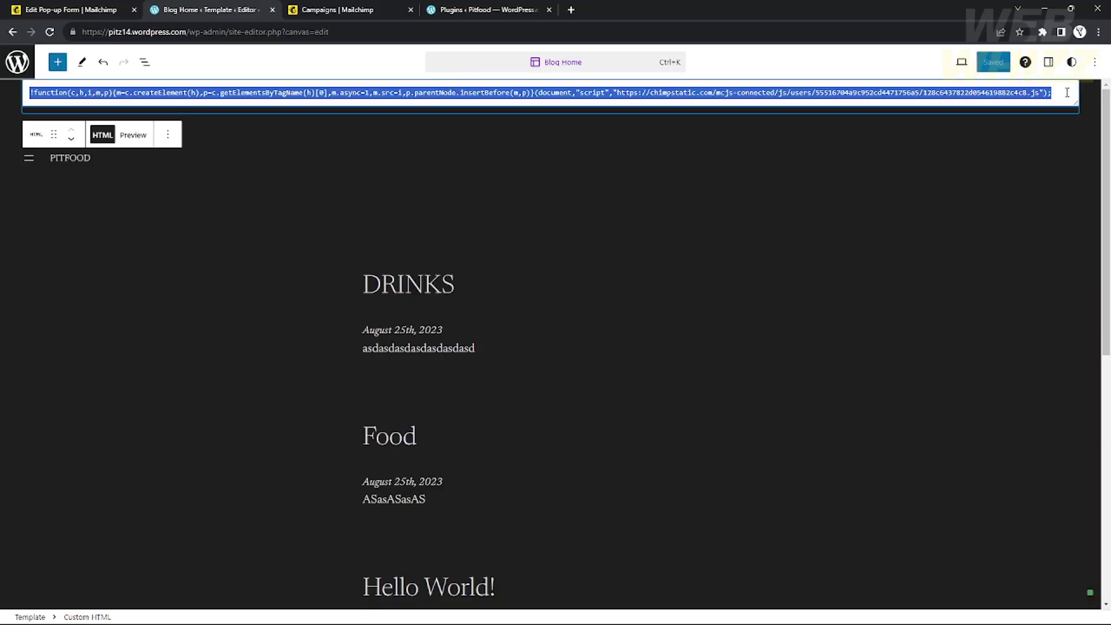
Step: Delete the Custom HTML block containing the Mailchimp script from the Blog Home template
click(132, 312)
triple_click(81, 95)
click(168, 134)
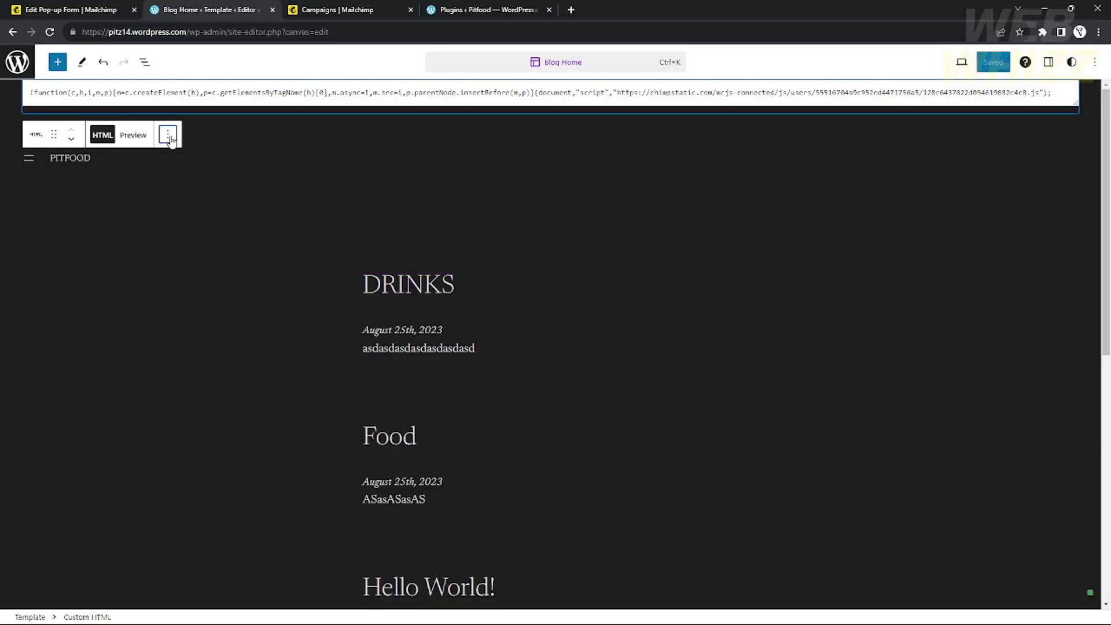
click(204, 400)
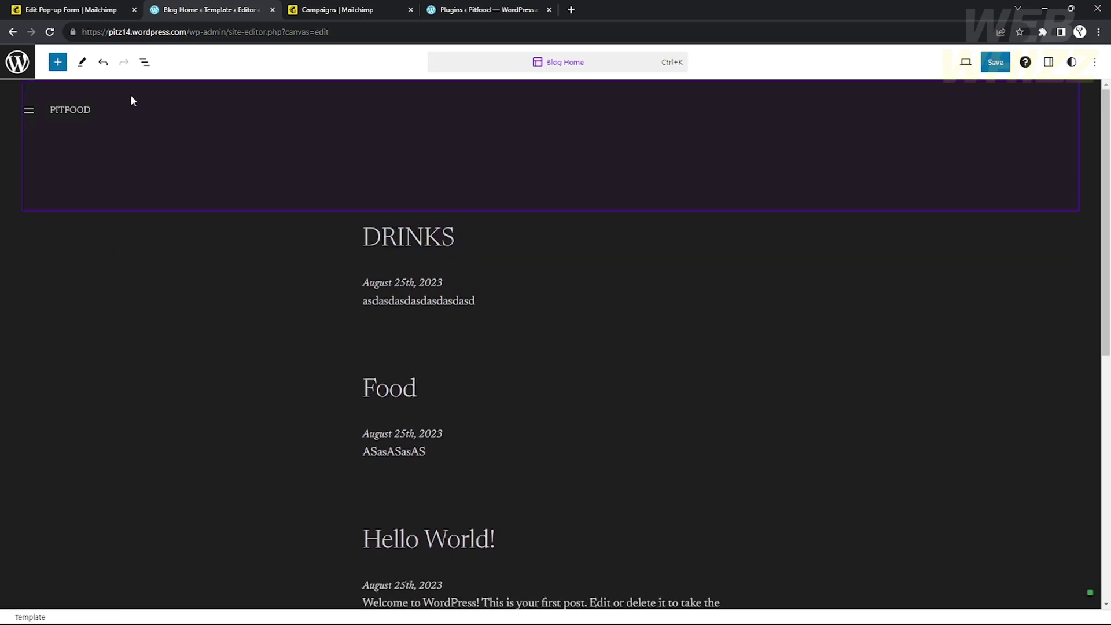
Step: Search the blocks for "mail" and insert a Mailchimp block between the header and the post list of the Blog Home template
click(57, 62)
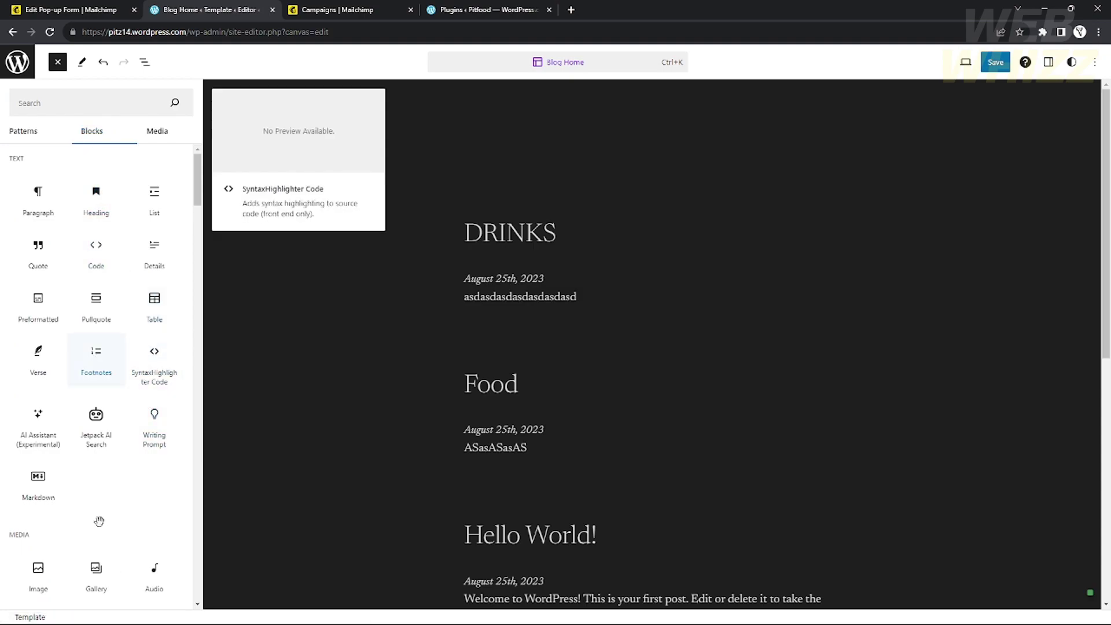
scroll(41, 486, down, 5)
click(124, 103)
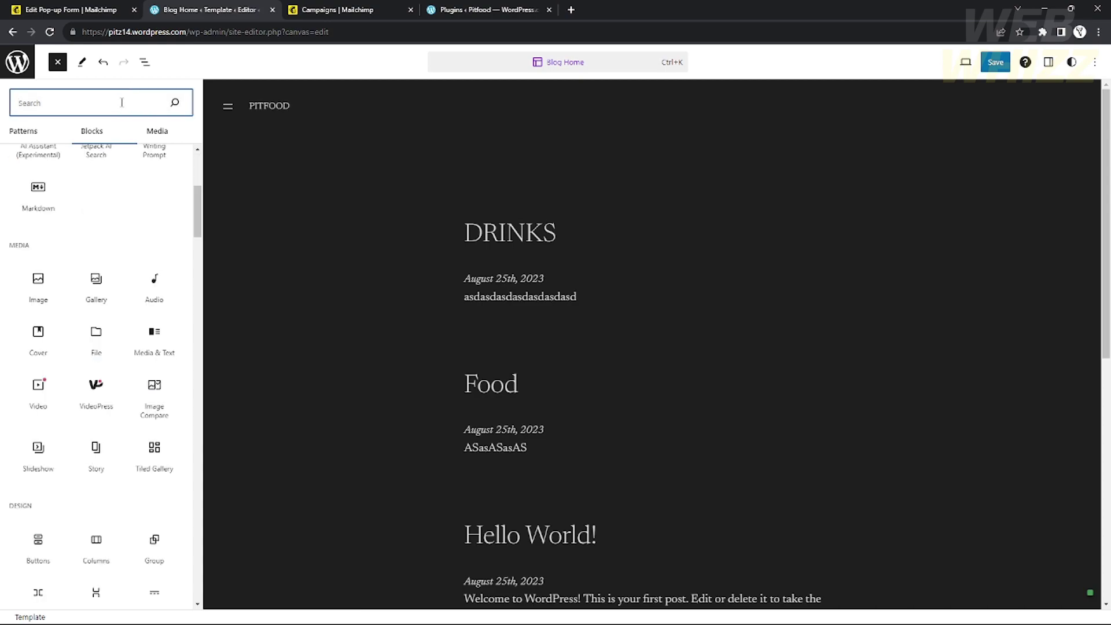
text(mail)
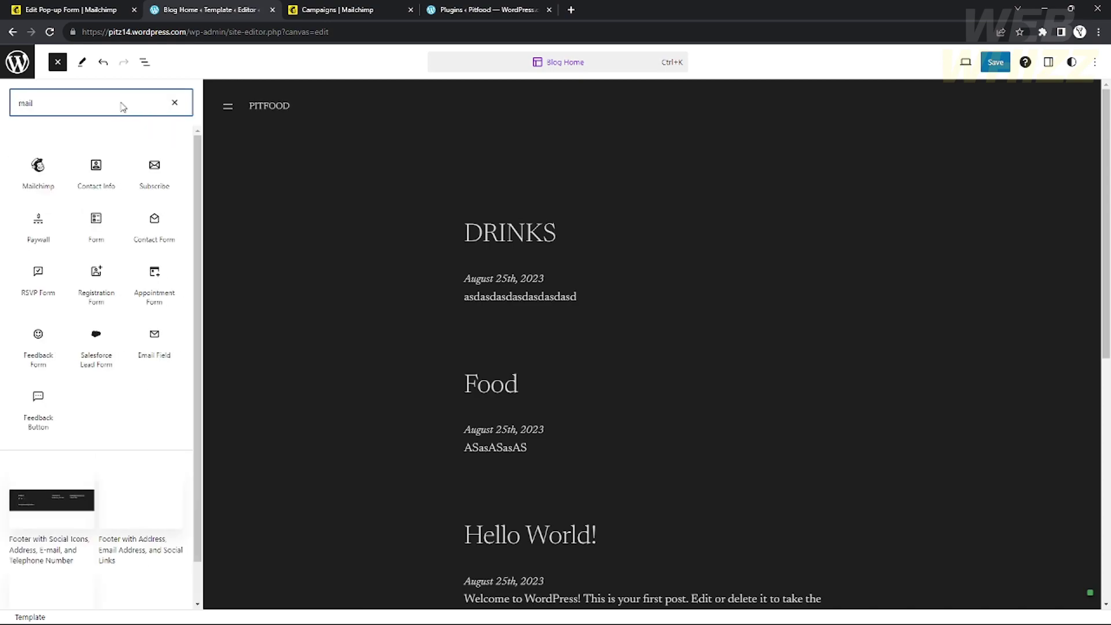
click(39, 178)
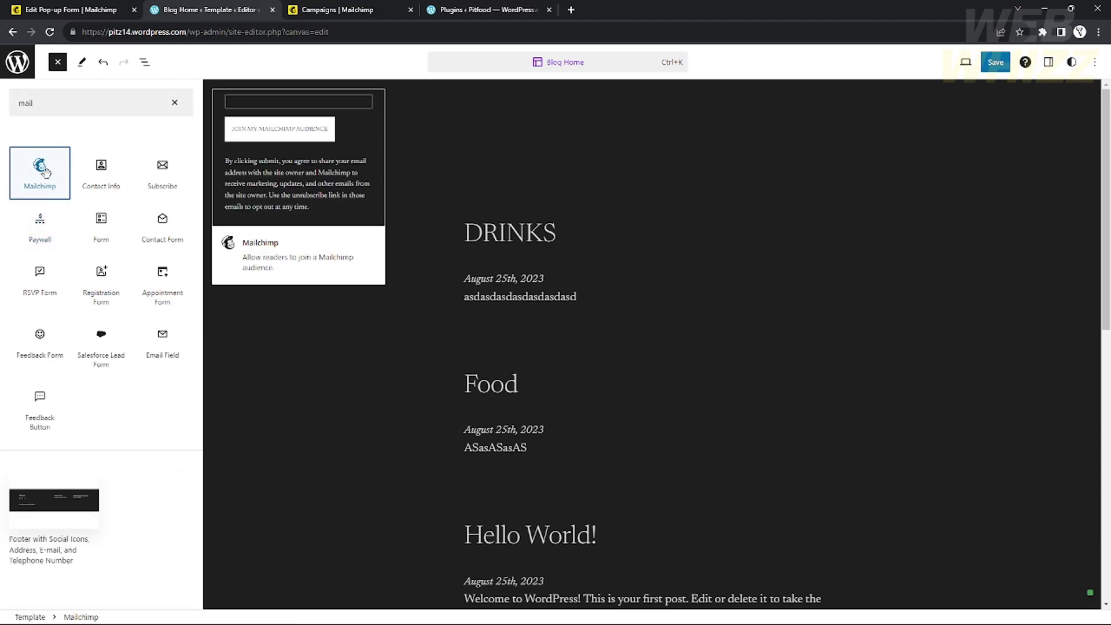
drag(38, 171, 478, 197)
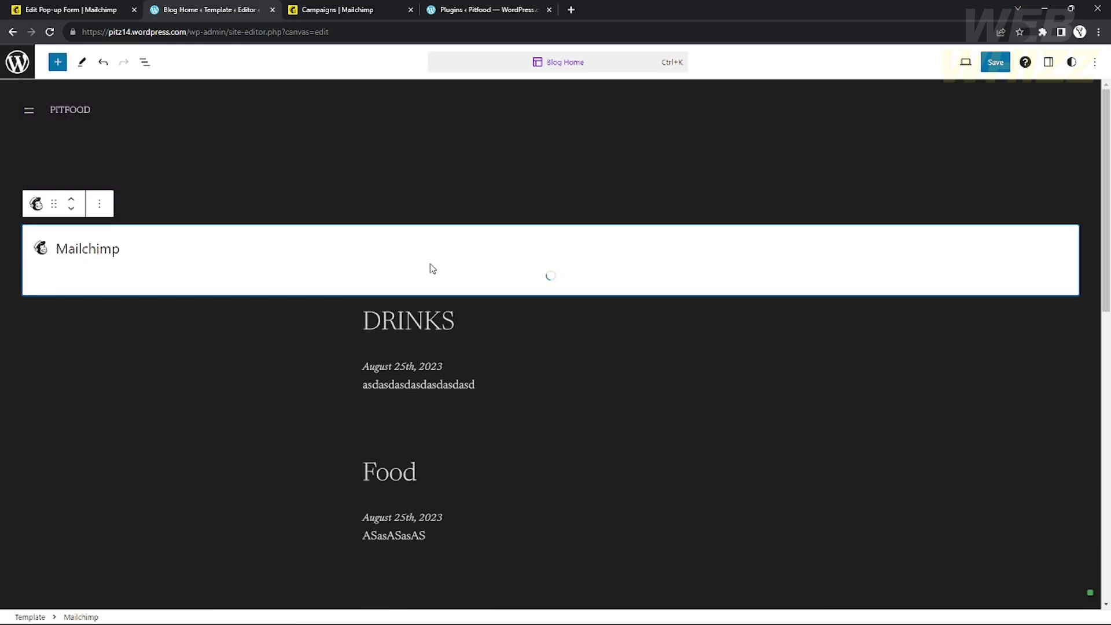
Step: Examine the Mailchimp block's email field, JOIN MY EMAIL LIST button and consent text in the template
click(206, 344)
click(176, 277)
click(325, 245)
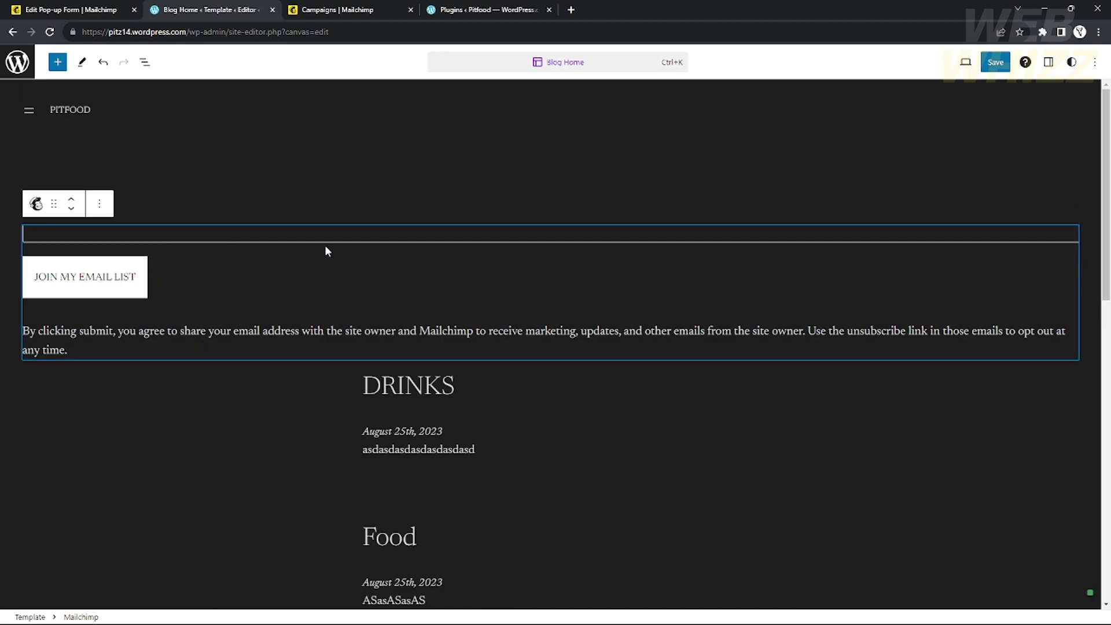
click(199, 283)
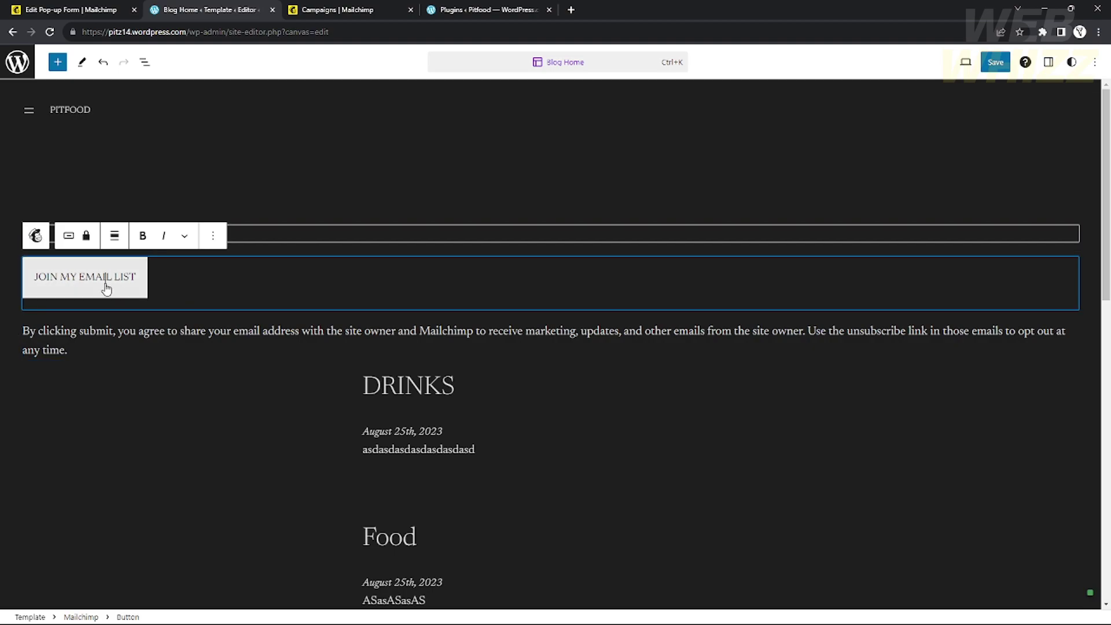
click(196, 333)
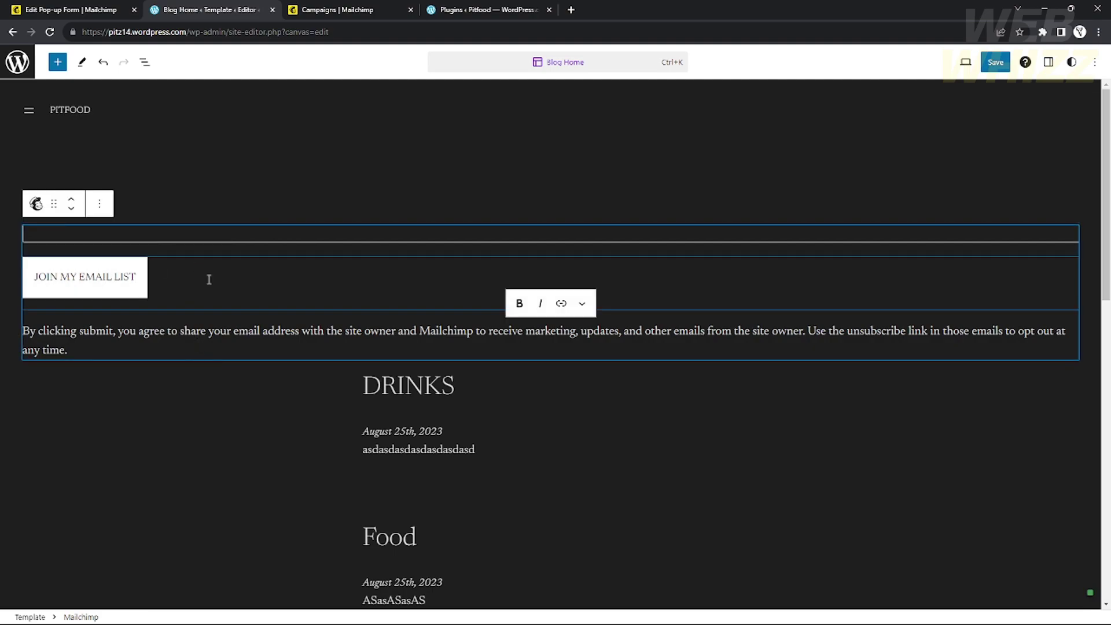
click(176, 269)
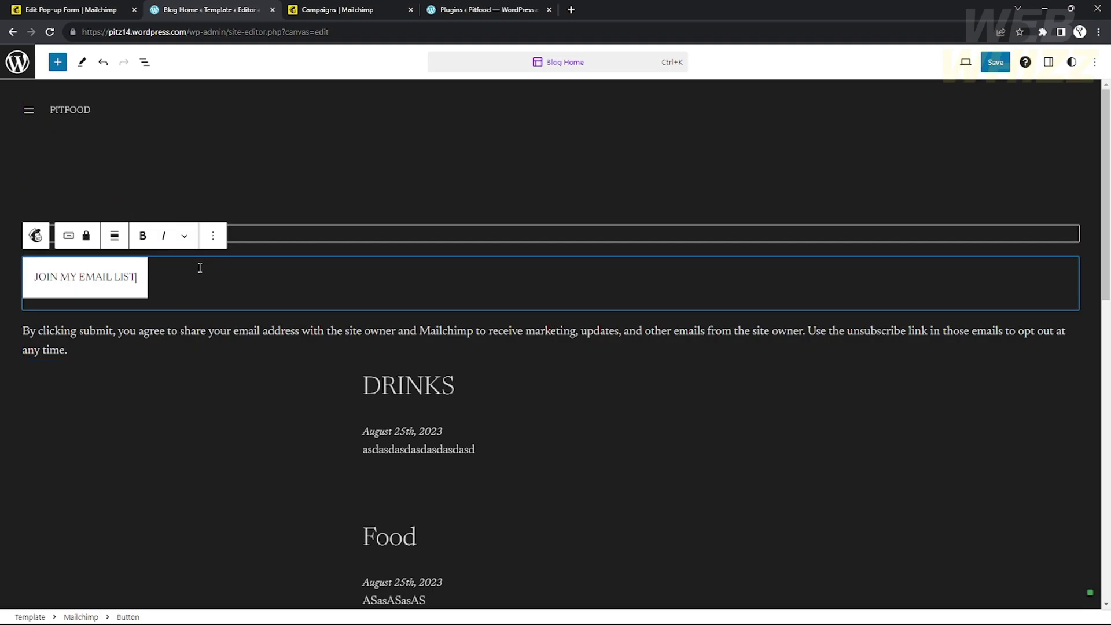
click(207, 379)
click(220, 154)
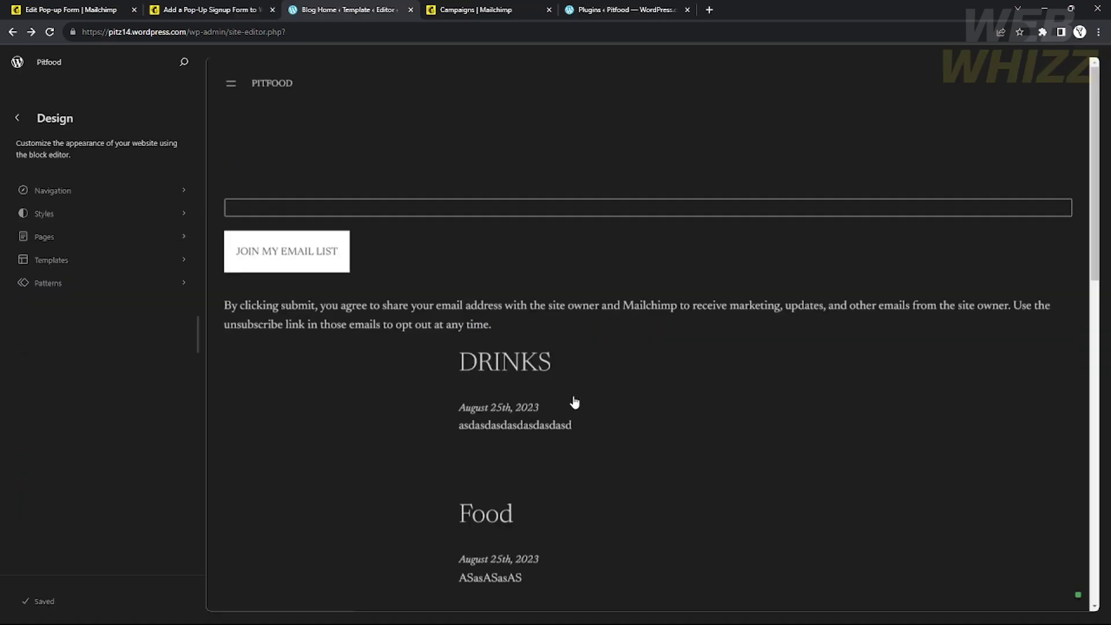
Step: Consult Mailchimp's pop-up signup form help article, return to the Pop-up Form Builder and copy the connection code for pitz14.wordpress.com
click(249, 9)
click(339, 8)
click(240, 9)
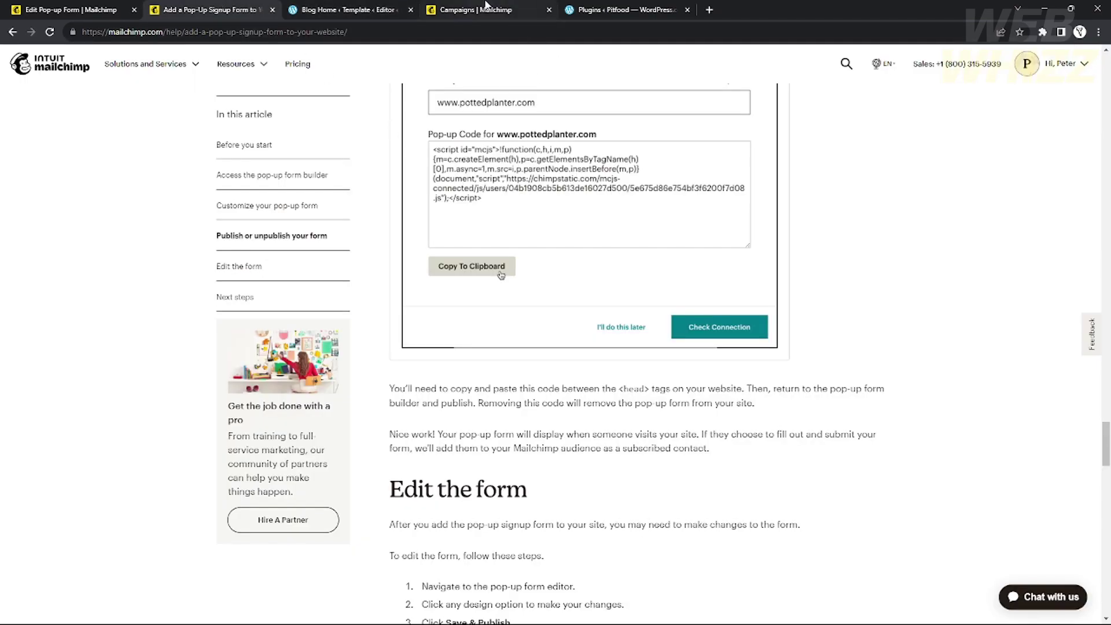
click(486, 9)
click(342, 9)
click(69, 10)
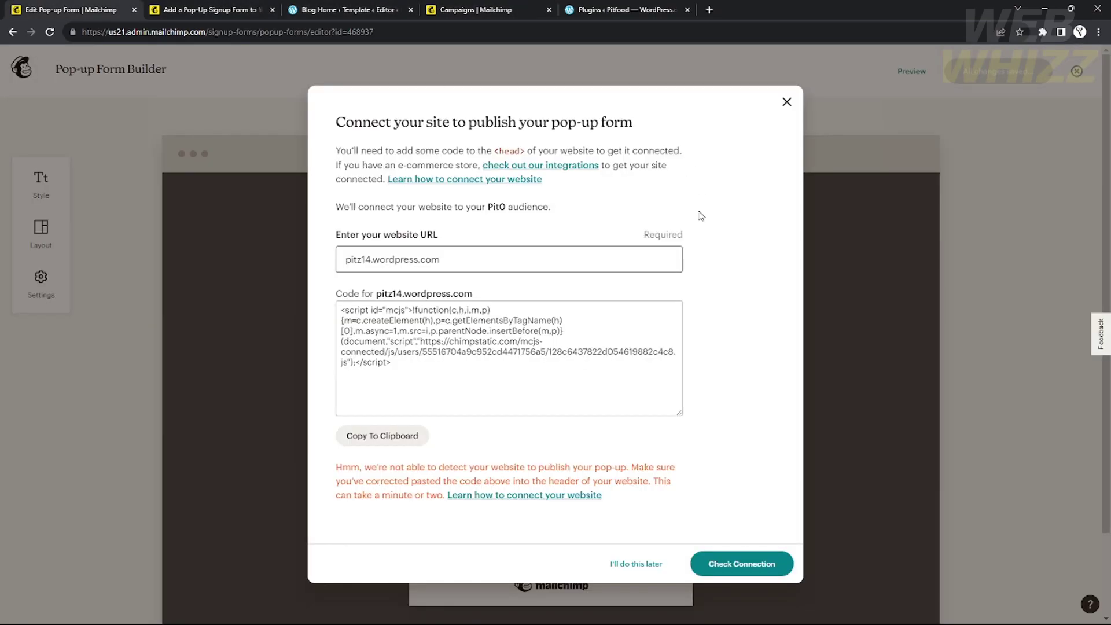
click(377, 435)
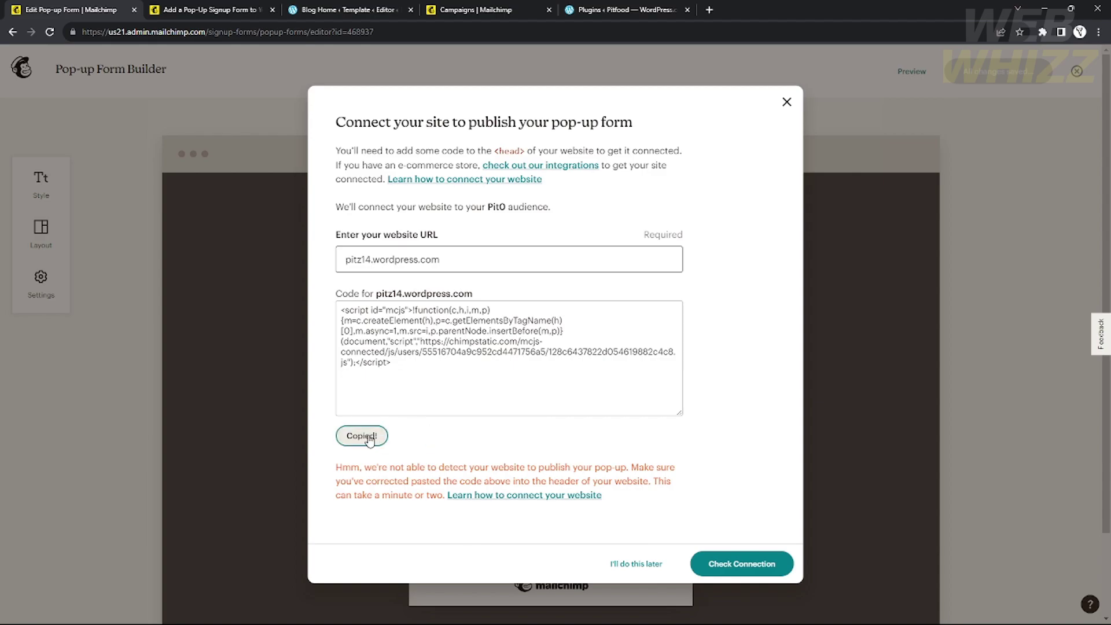
Step: Switch to the WordPress.com Plugins page for pitz14.wordpress.com and check the plan required for installing plugins
click(616, 10)
click(606, 27)
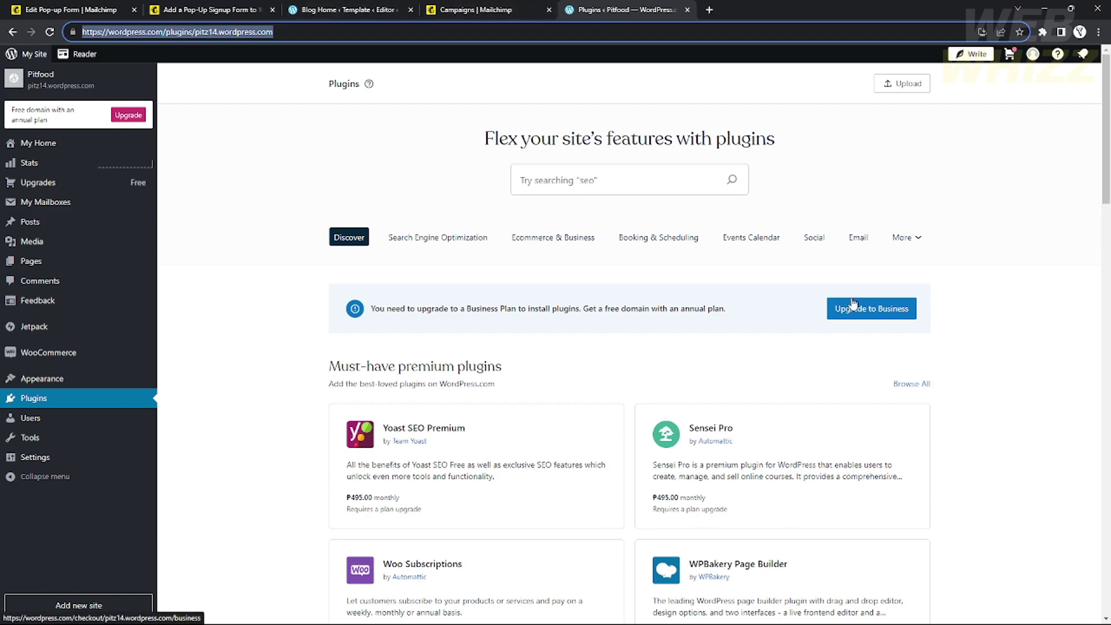
mouse_move(763, 607)
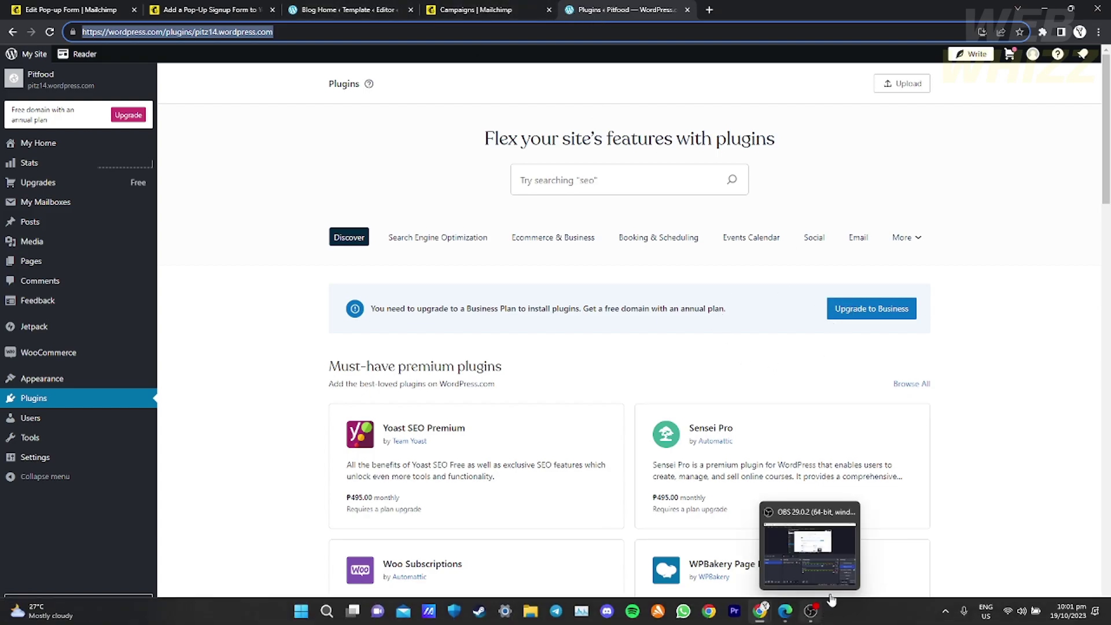